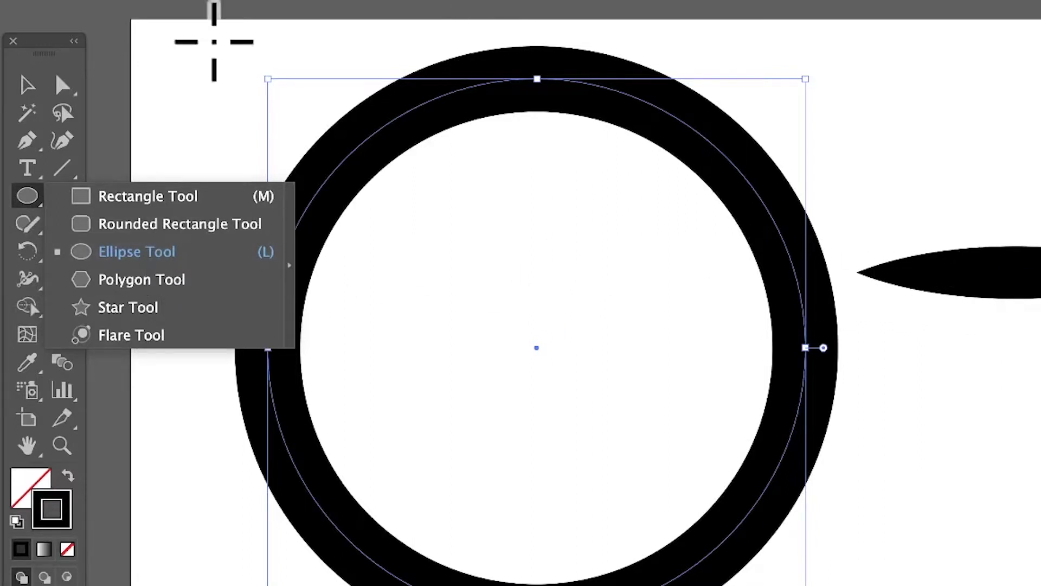
# - Switch back to the Selection tool to work on the thick black ring
pyautogui.click(27, 85)
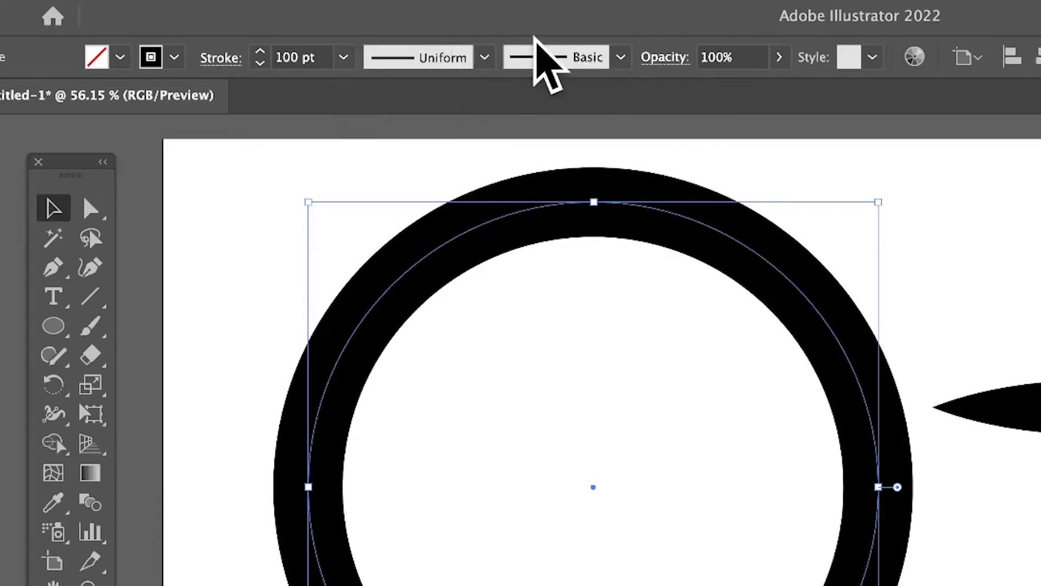
# - Inspect the ring's 100 pt stroke options from the control bar and the Properties panel
pyautogui.click(220, 59)
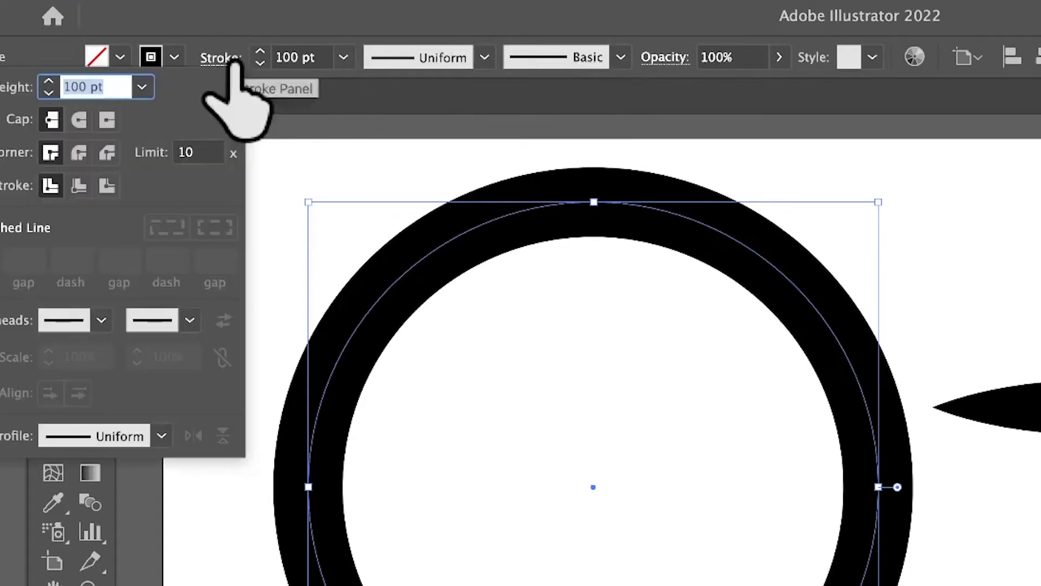
pyautogui.click(298, 8)
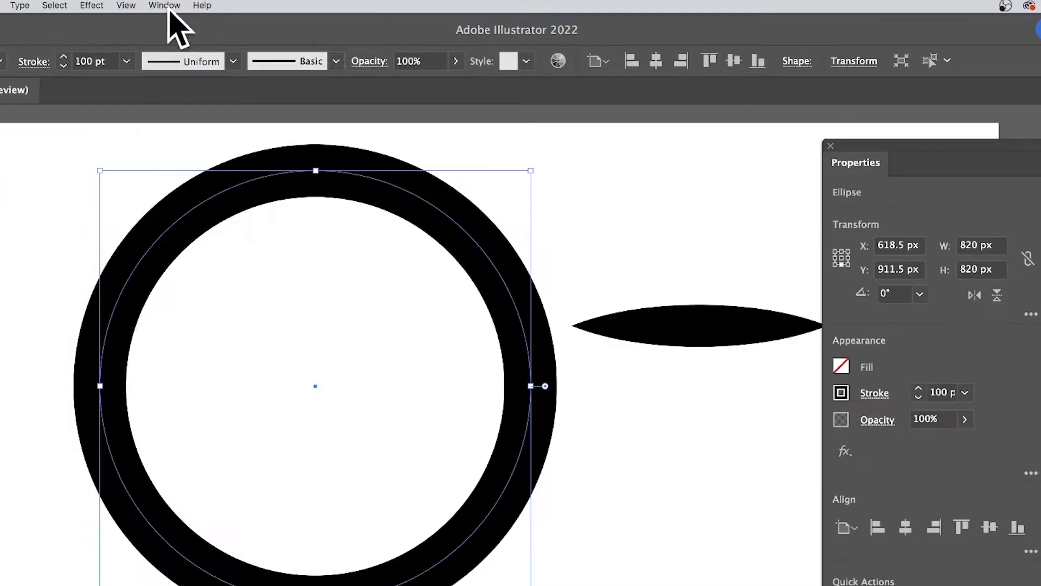
pyautogui.click(165, 6)
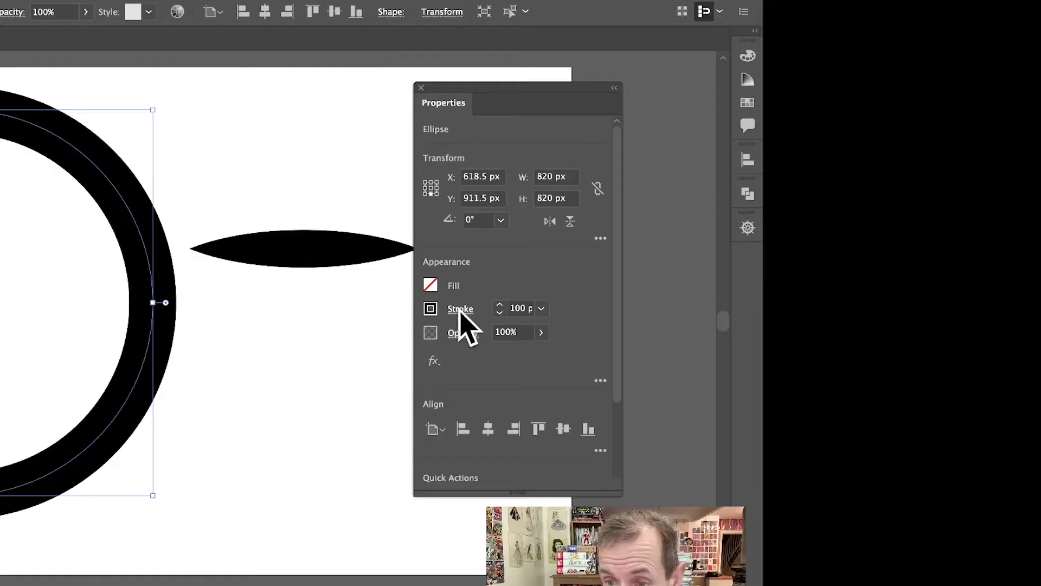
pyautogui.click(462, 309)
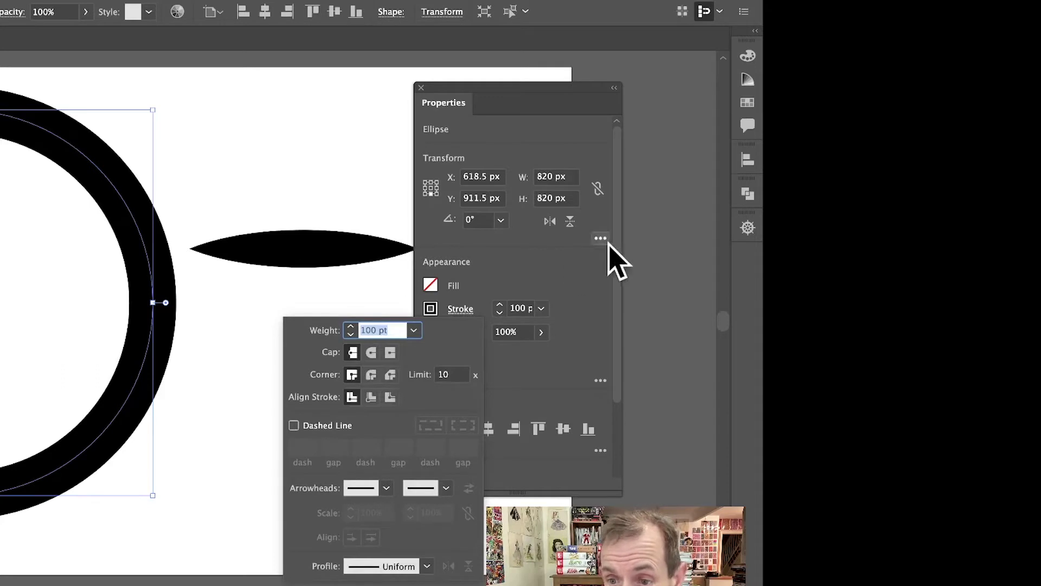
pyautogui.click(604, 299)
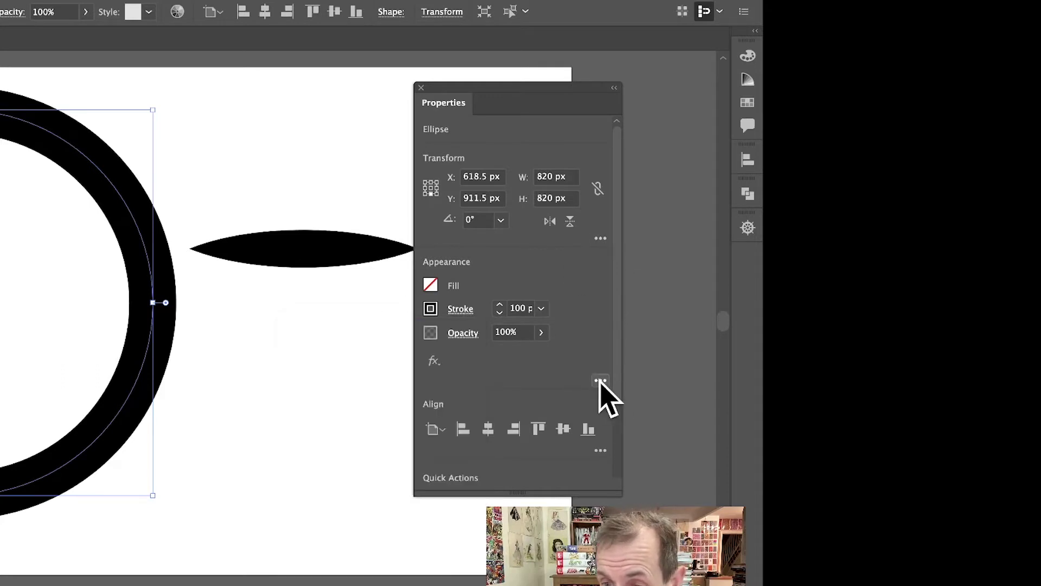
# - Check the stroke Profile in the Appearance panel, then close Appearance and Properties
pyautogui.click(600, 381)
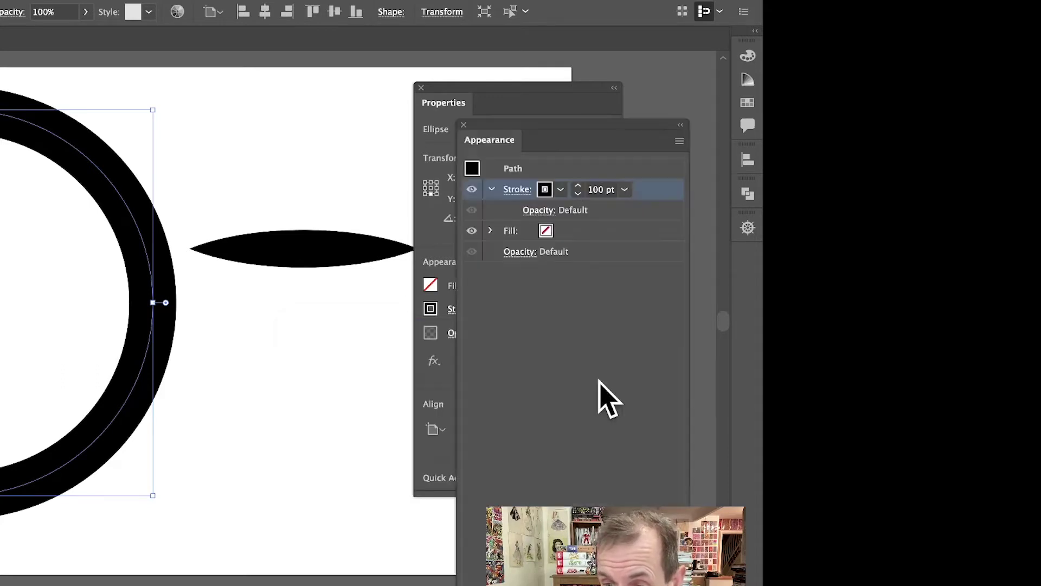
pyautogui.click(530, 191)
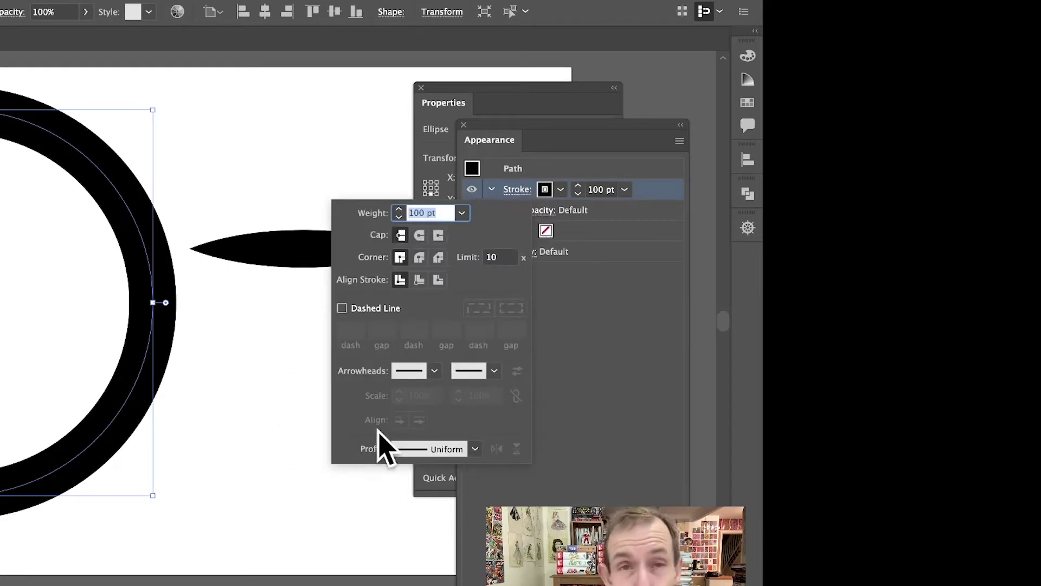
pyautogui.click(465, 130)
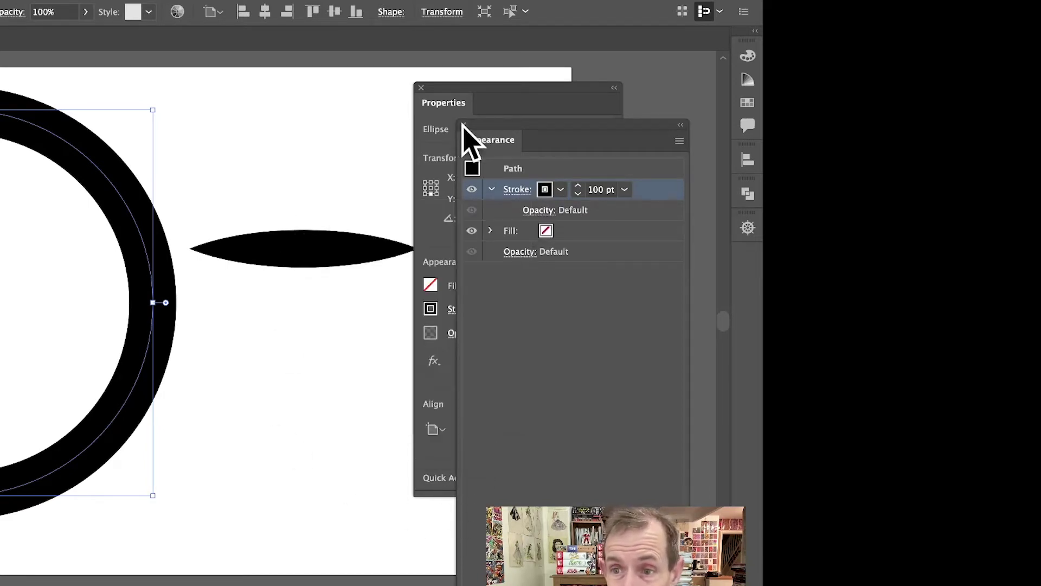
pyautogui.click(463, 125)
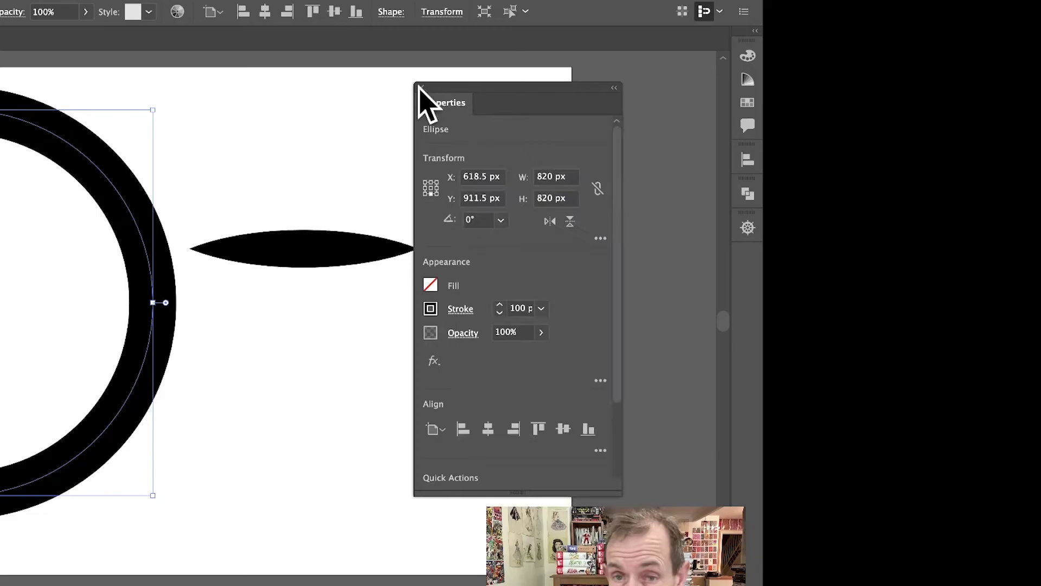
pyautogui.click(420, 87)
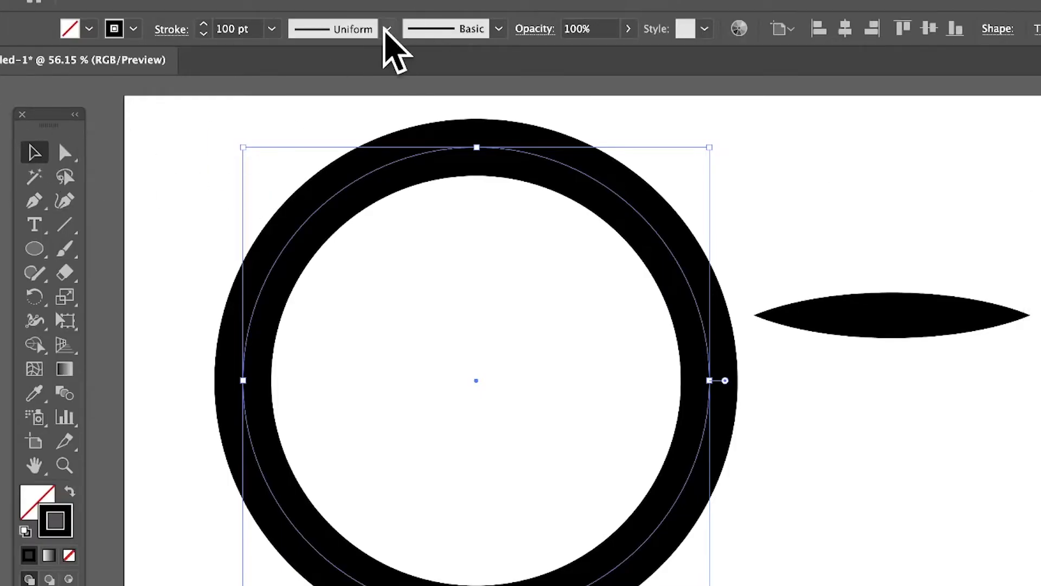
# - Preview the wavy and pointed profiles on the ring, then settle on lens-shaped Width Profile 1
pyautogui.click(388, 29)
pyautogui.click(336, 111)
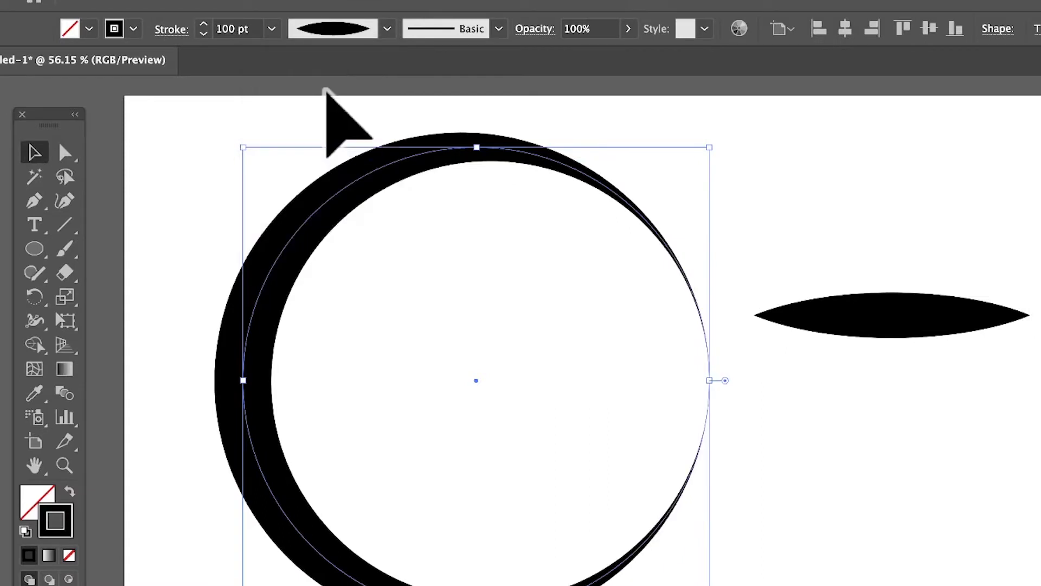
pyautogui.click(387, 28)
pyautogui.click(324, 122)
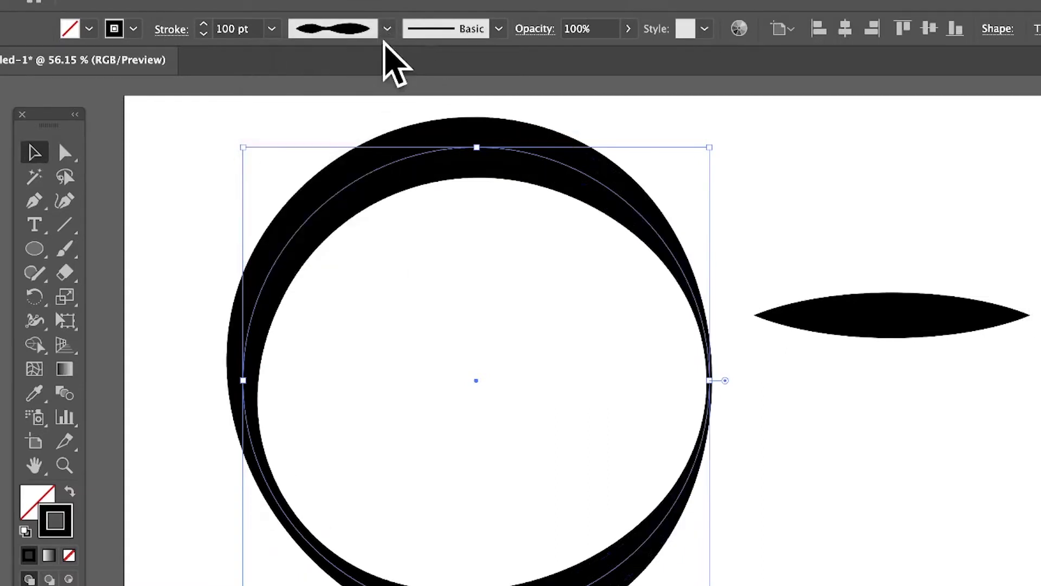
pyautogui.click(388, 29)
pyautogui.click(339, 153)
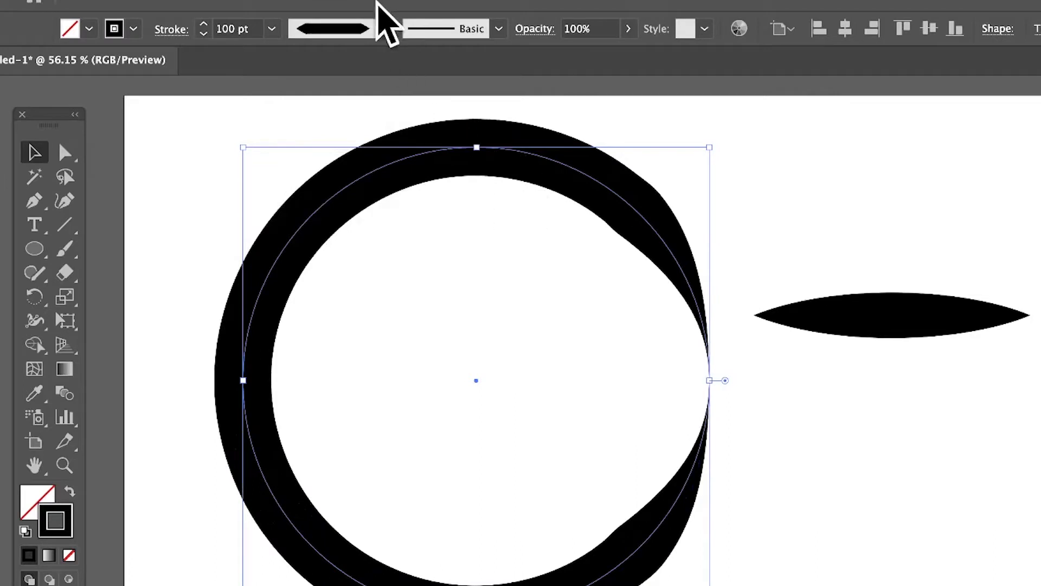
pyautogui.click(387, 29)
pyautogui.click(335, 62)
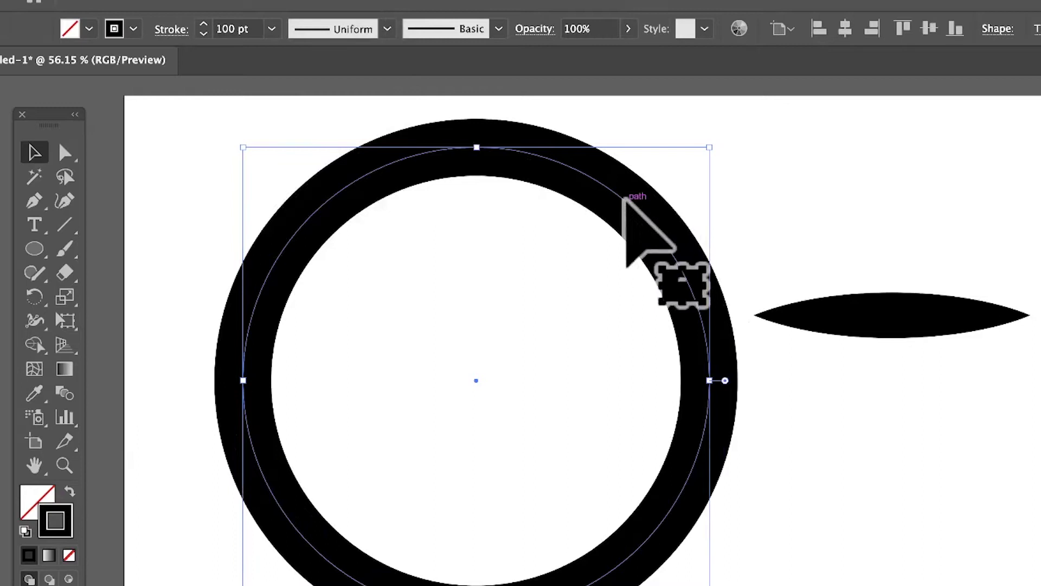
pyautogui.click(387, 27)
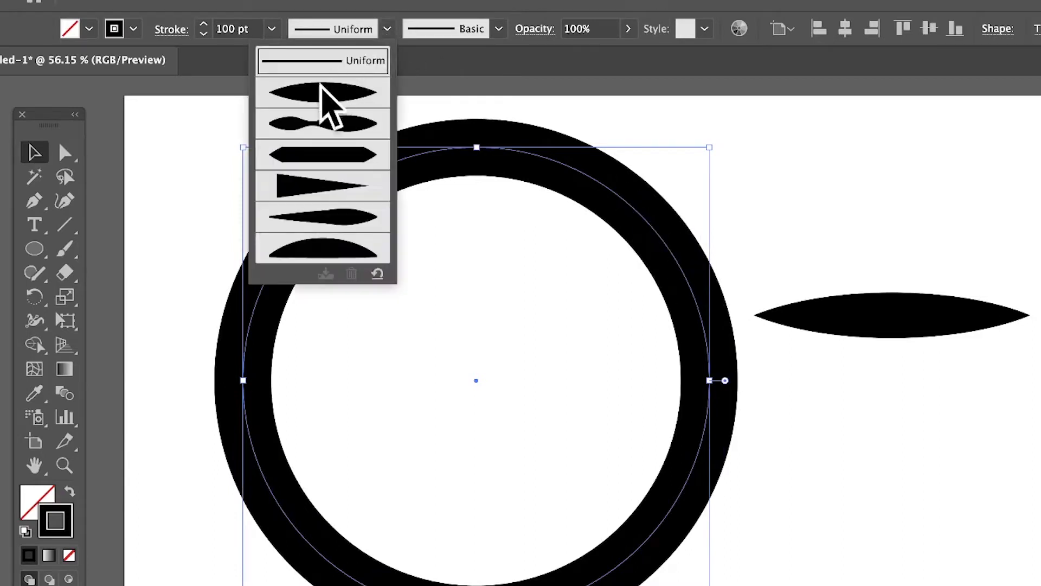
pyautogui.click(339, 107)
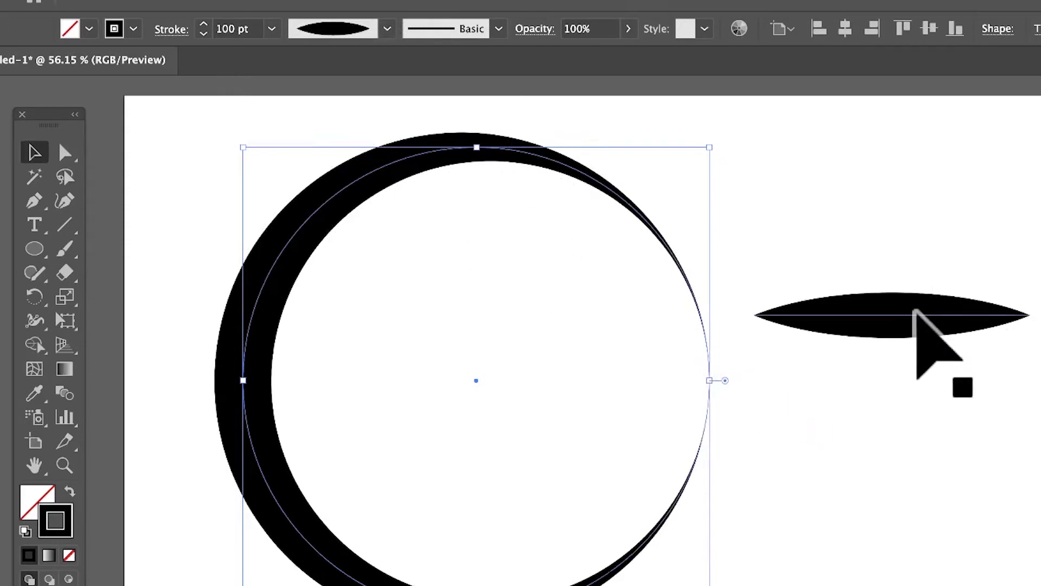
# - Select the lens path beside the ring, make it wavy, and delete it
pyautogui.click(916, 312)
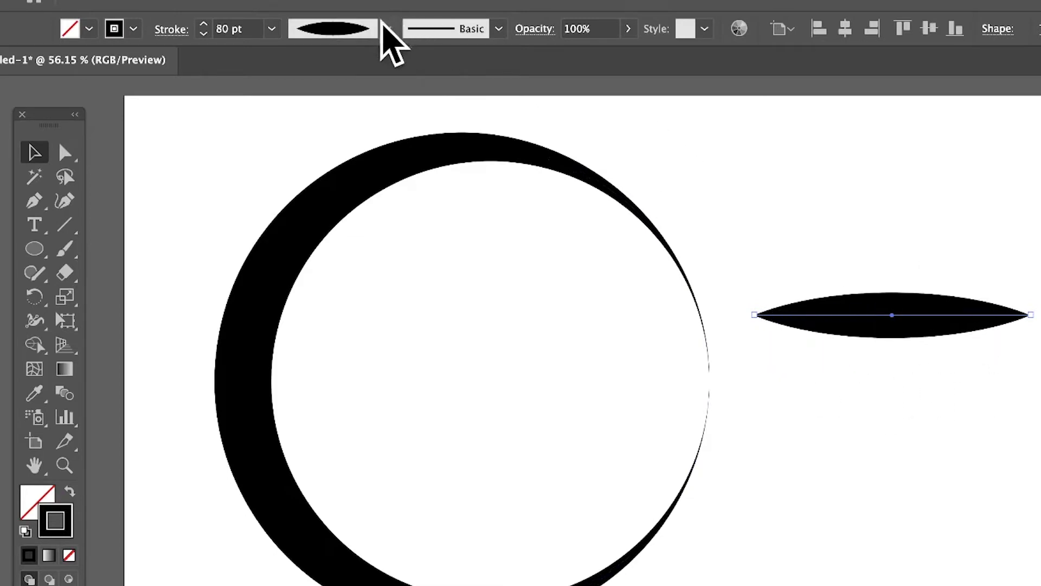
pyautogui.click(385, 27)
pyautogui.click(339, 122)
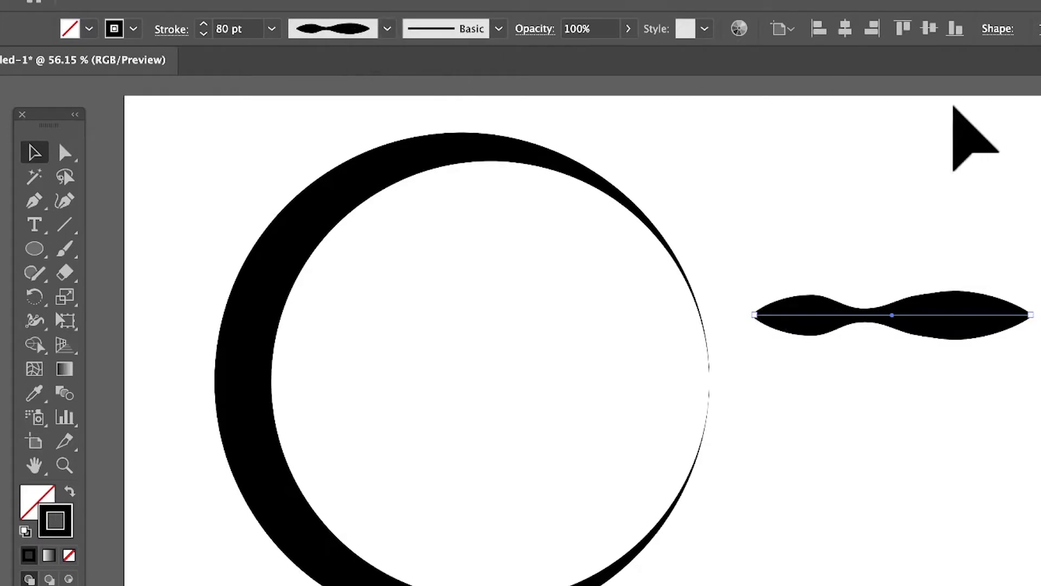
pyautogui.press('Delete')
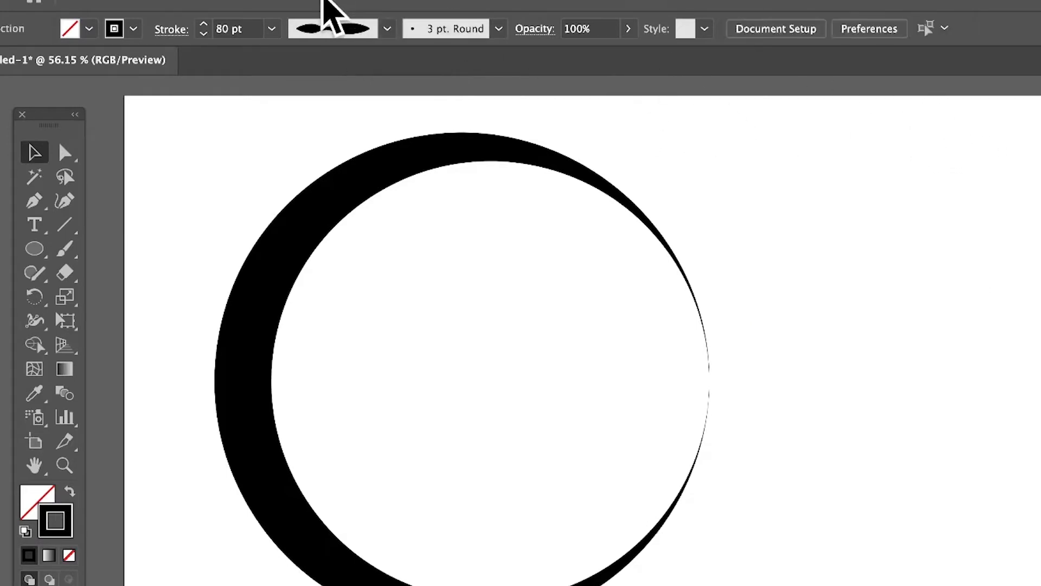
pyautogui.click(387, 29)
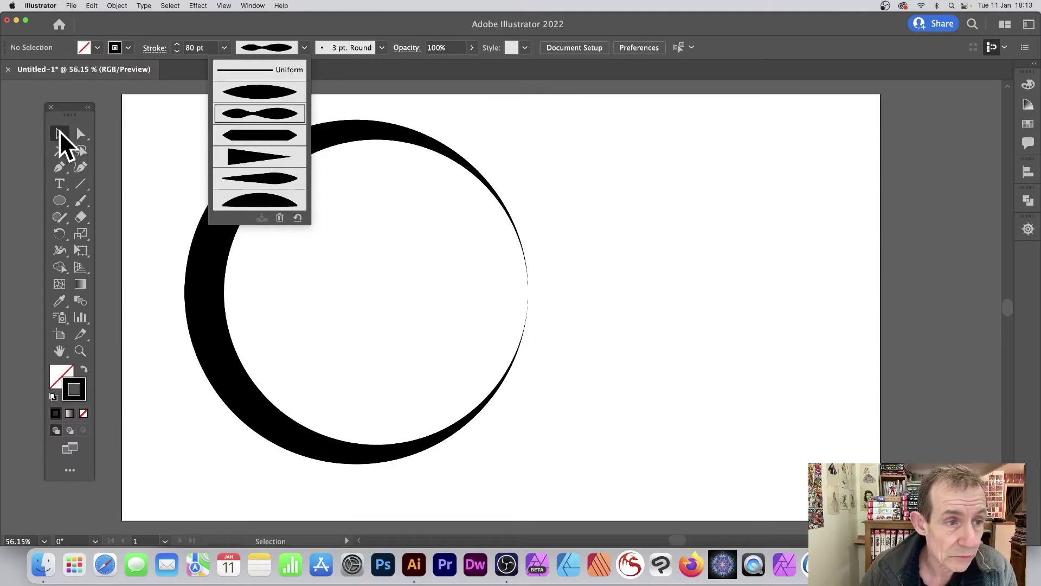
pyautogui.press('Escape')
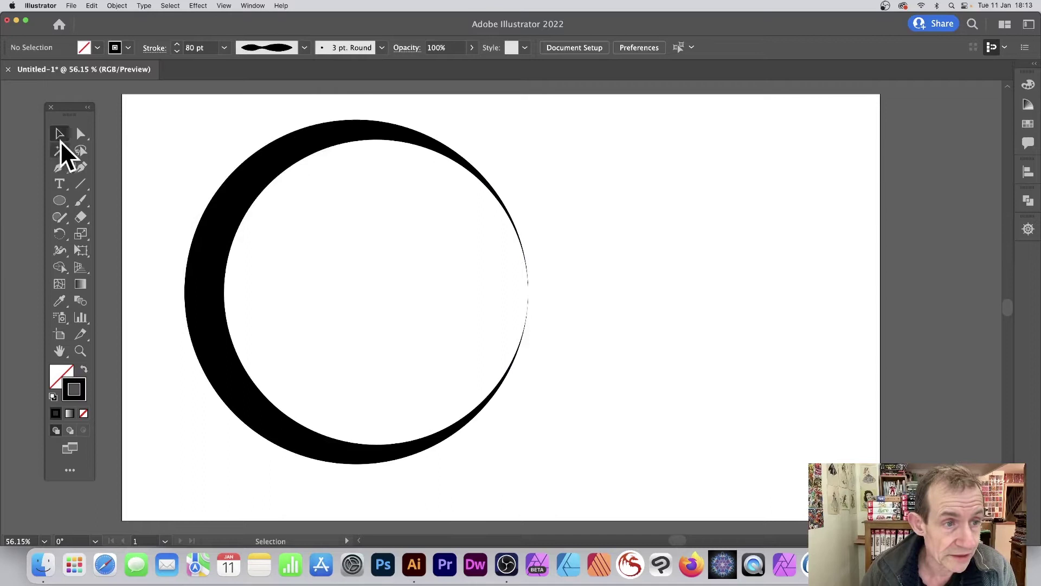
# - Select the ring, switch to the Width Tool, and set its stroke profile to Uniform
pyautogui.click(256, 167)
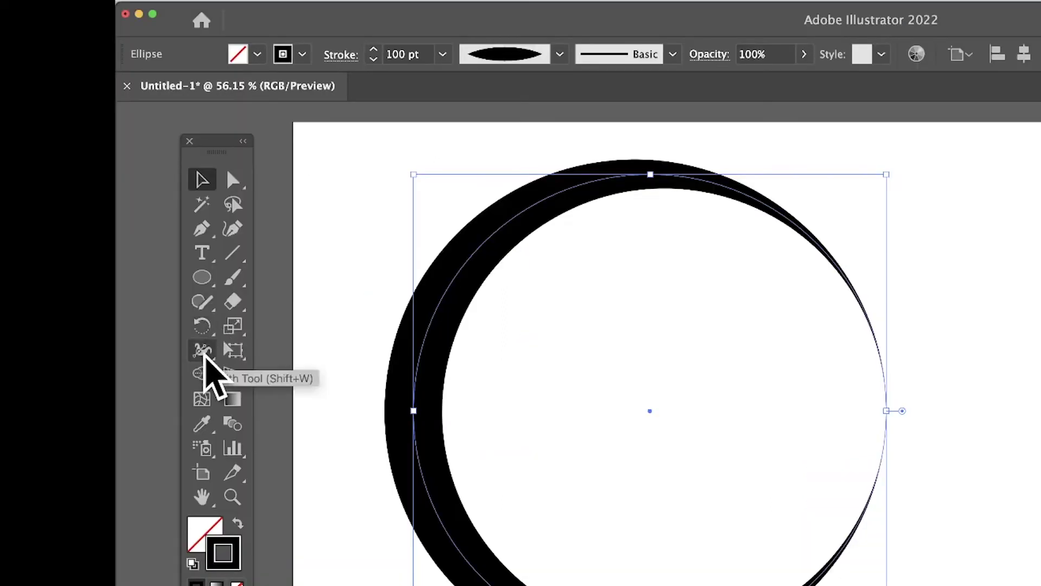
pyautogui.click(204, 352)
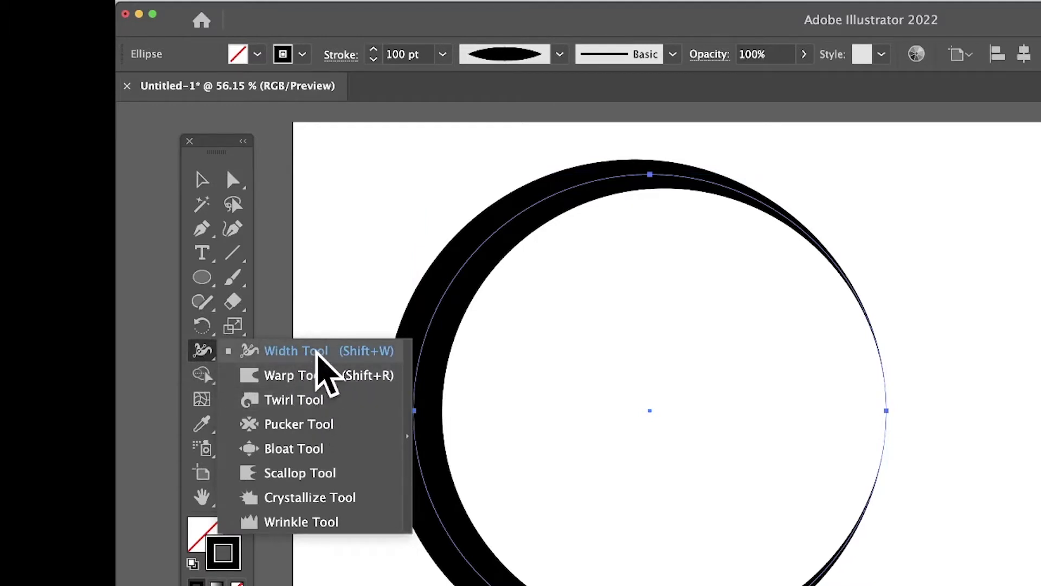
pyautogui.click(298, 351)
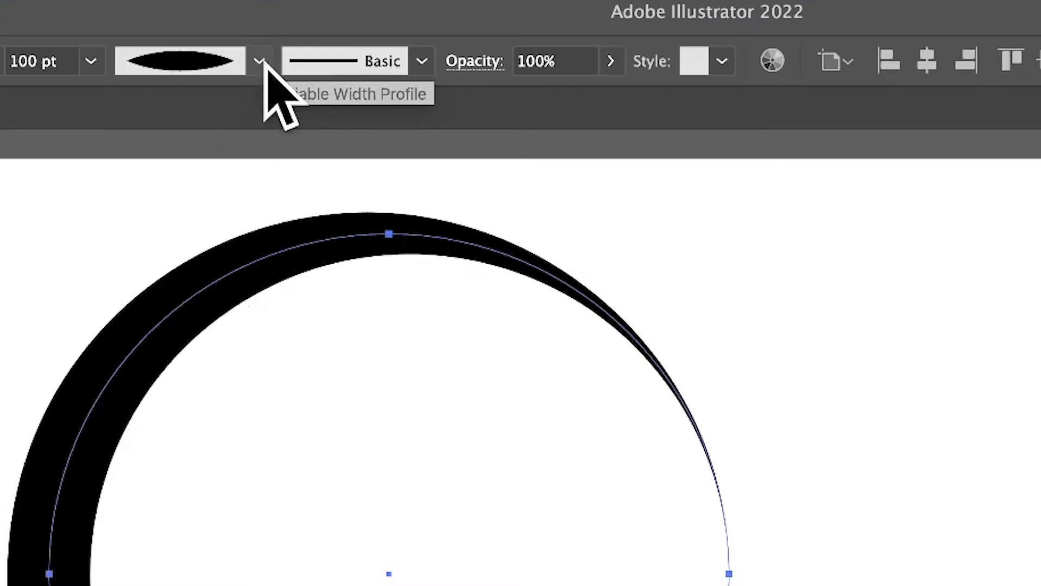
pyautogui.click(261, 62)
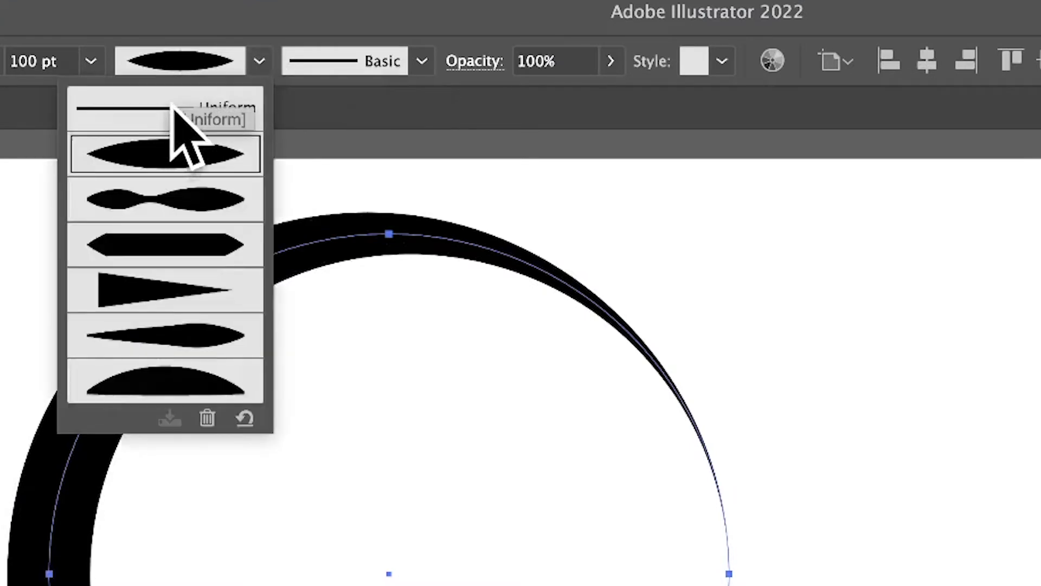
pyautogui.click(172, 109)
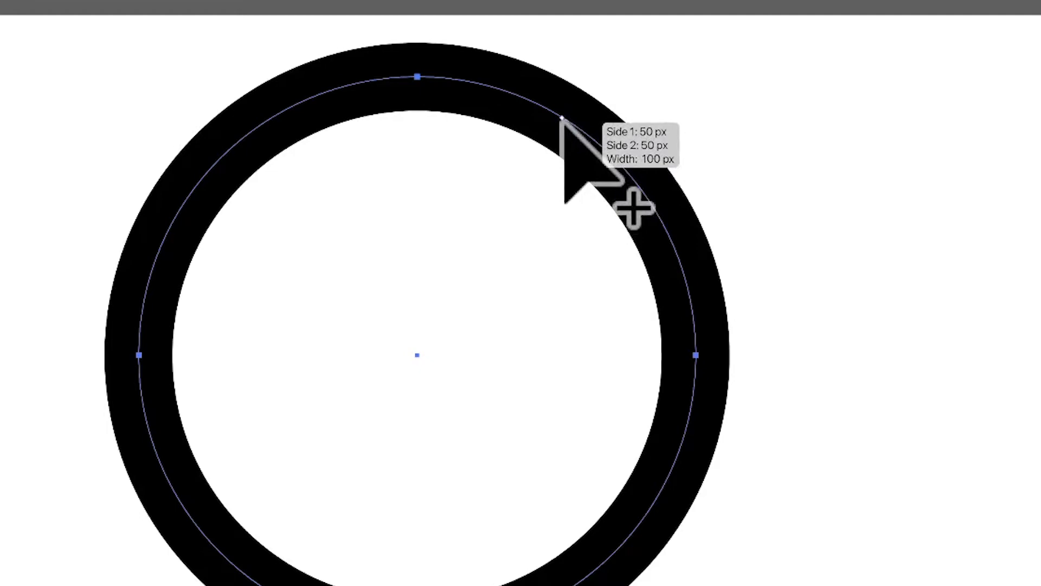
# - Drag width points at the ring's upper left and top into bulges up to about 250 px
pyautogui.moveTo(565, 120)
pyautogui.mouseDown()
pyautogui.moveTo(530, 186)
pyautogui.moveTo(569, 121)
pyautogui.moveTo(544, 157)
pyautogui.moveTo(574, 130)
pyautogui.moveTo(514, 198)
pyautogui.moveTo(566, 119)
pyautogui.mouseUp()
pyautogui.moveTo(297, 103)
pyautogui.mouseDown()
pyautogui.moveTo(323, 101)
pyautogui.moveTo(298, 98)
pyautogui.moveTo(333, 163)
pyautogui.moveTo(195, 190)
pyautogui.moveTo(247, 225)
pyautogui.moveTo(205, 189)
pyautogui.moveTo(172, 226)
pyautogui.moveTo(204, 251)
pyautogui.moveTo(151, 296)
pyautogui.moveTo(207, 314)
pyautogui.moveTo(149, 304)
pyautogui.mouseUp()
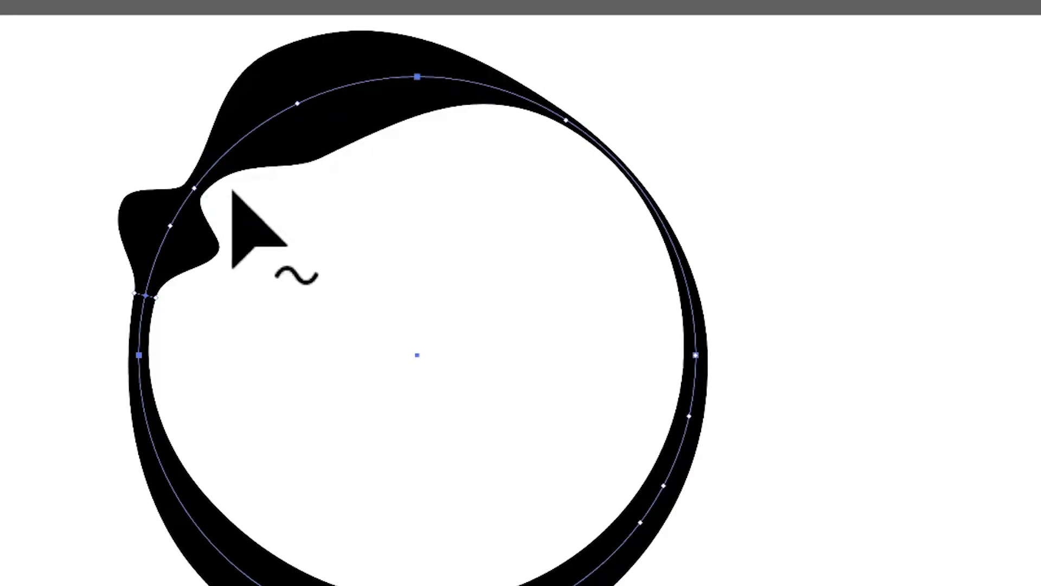
pyautogui.moveTo(195, 187); pyautogui.dragTo(307, 163)
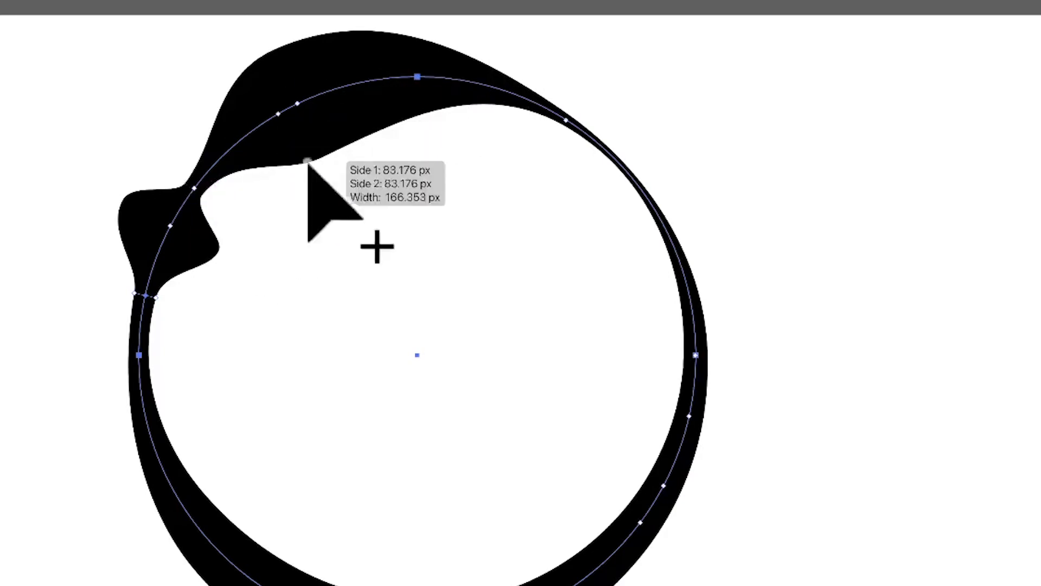
pyautogui.moveTo(369, 81)
pyautogui.mouseDown()
pyautogui.moveTo(388, 112)
pyautogui.moveTo(372, 94)
pyautogui.moveTo(387, 168)
pyautogui.mouseUp()
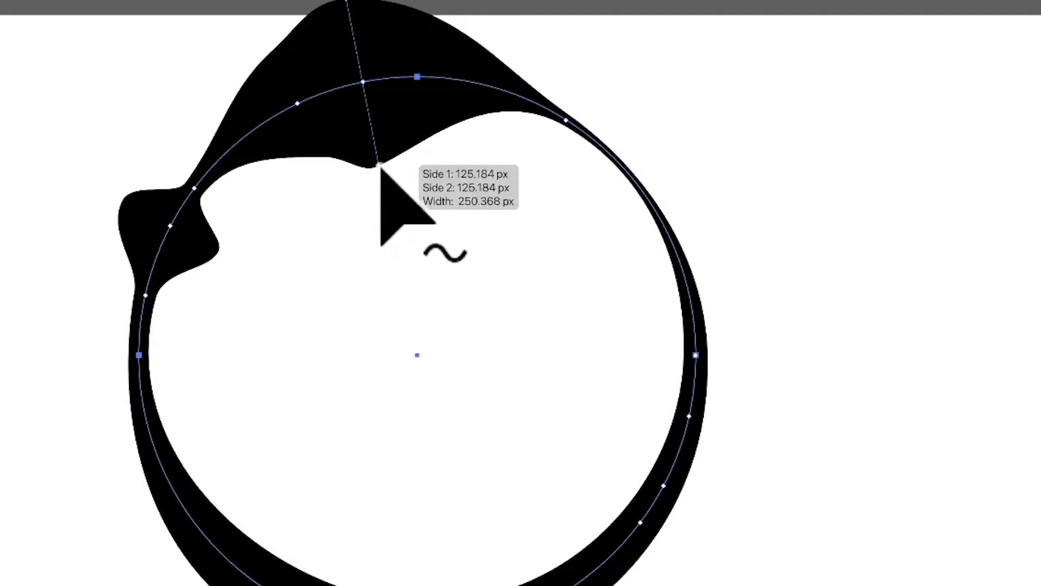
# - Pull in the top bulge's inner and outer edges and slide its width point along the circle
pyautogui.moveTo(379, 166); pyautogui.dragTo(365, 100)
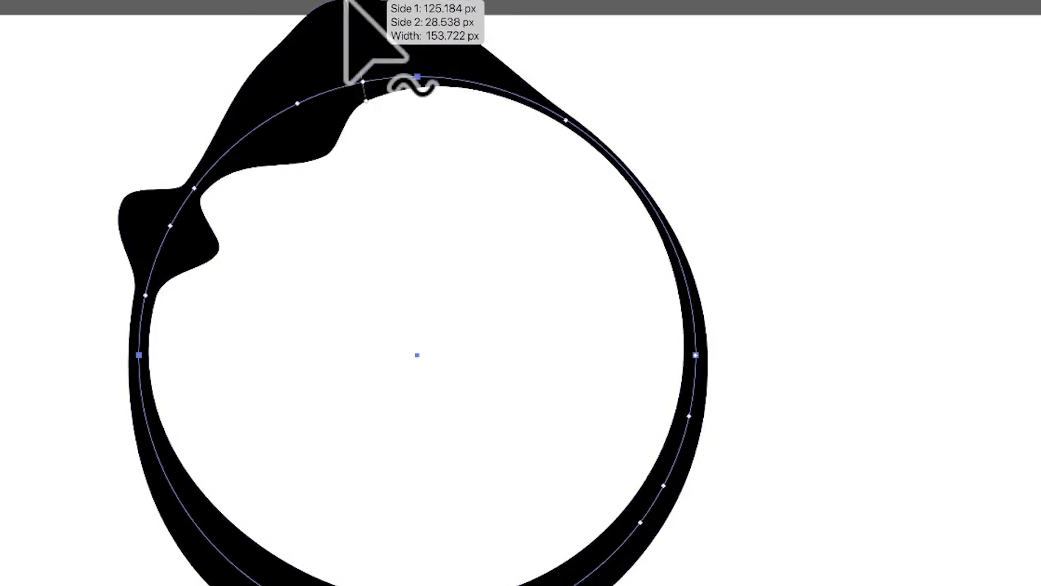
pyautogui.moveTo(344, 3)
pyautogui.mouseDown()
pyautogui.moveTo(353, 23)
pyautogui.moveTo(349, 9)
pyautogui.moveTo(340, 32)
pyautogui.moveTo(344, 24)
pyautogui.mouseUp()
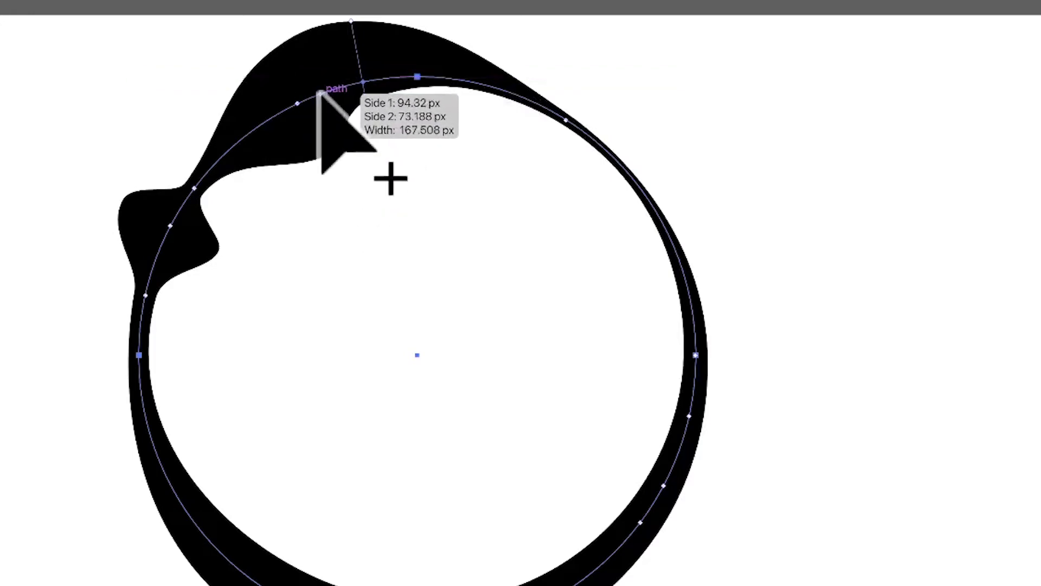
pyautogui.moveTo(298, 103)
pyautogui.mouseDown()
pyautogui.moveTo(258, 113)
pyautogui.moveTo(284, 124)
pyautogui.moveTo(346, 90)
pyautogui.moveTo(380, 88)
pyautogui.moveTo(311, 96)
pyautogui.moveTo(393, 90)
pyautogui.moveTo(251, 92)
pyautogui.moveTo(418, 83)
pyautogui.mouseUp()
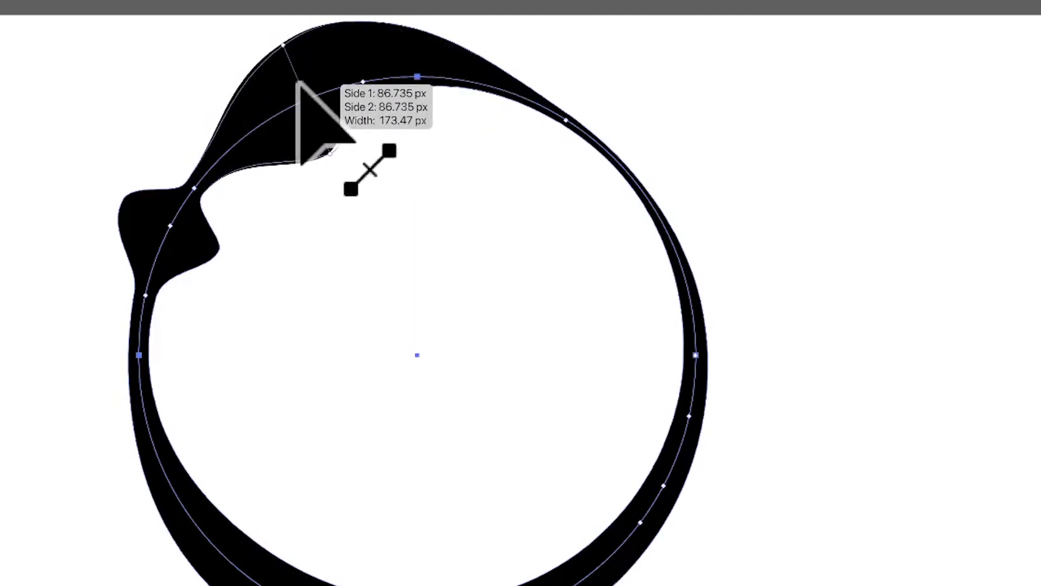
pyautogui.moveTo(298, 83); pyautogui.dragTo(301, 89)
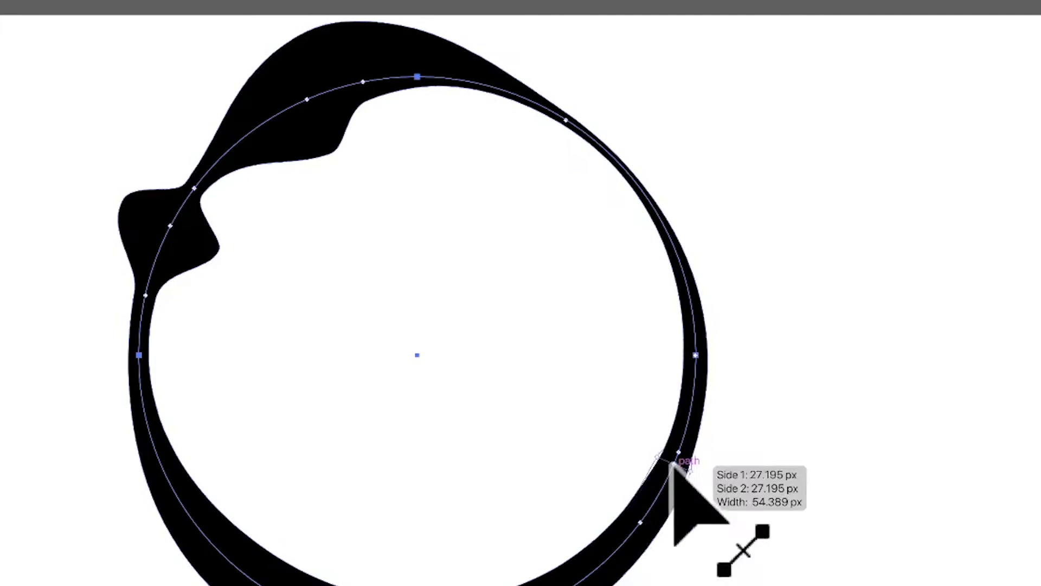
# - Ripple the stroke near the lower right and add another width point at the top
pyautogui.moveTo(674, 464)
pyautogui.mouseDown()
pyautogui.moveTo(640, 522)
pyautogui.moveTo(651, 583)
pyautogui.mouseUp()
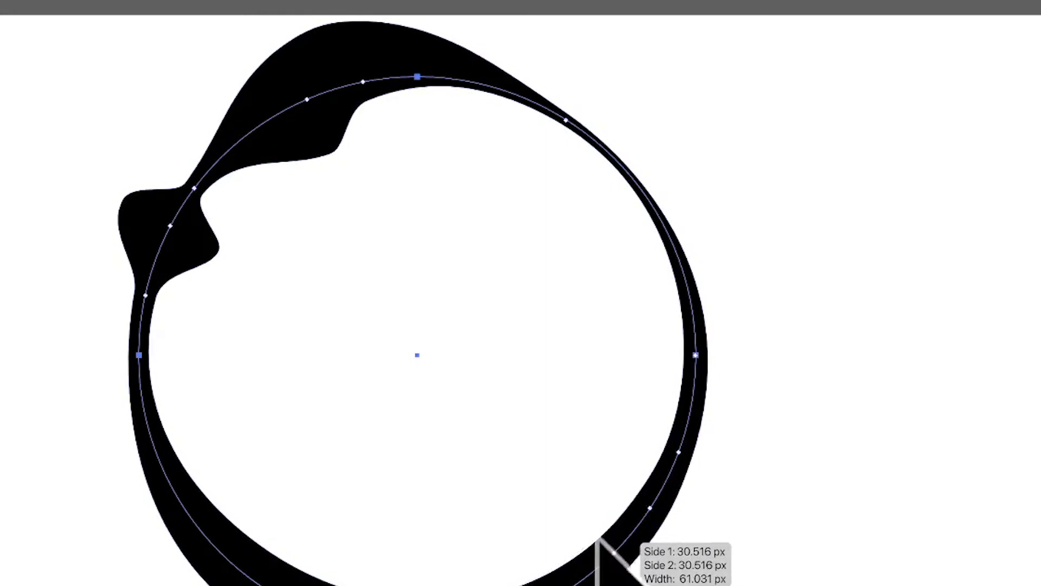
pyautogui.moveTo(609, 554); pyautogui.dragTo(608, 549)
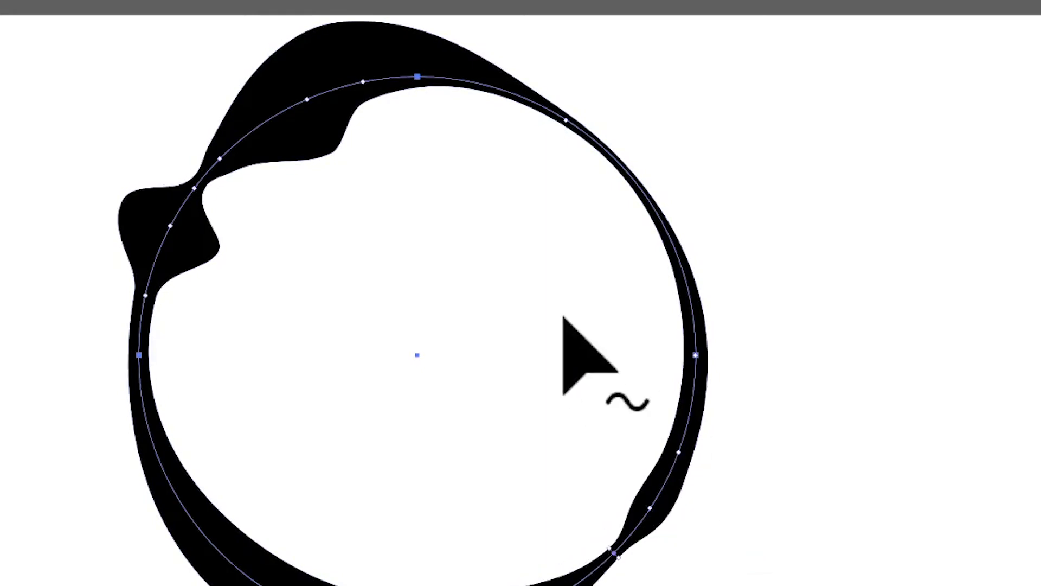
pyautogui.moveTo(360, 84); pyautogui.dragTo(387, 79)
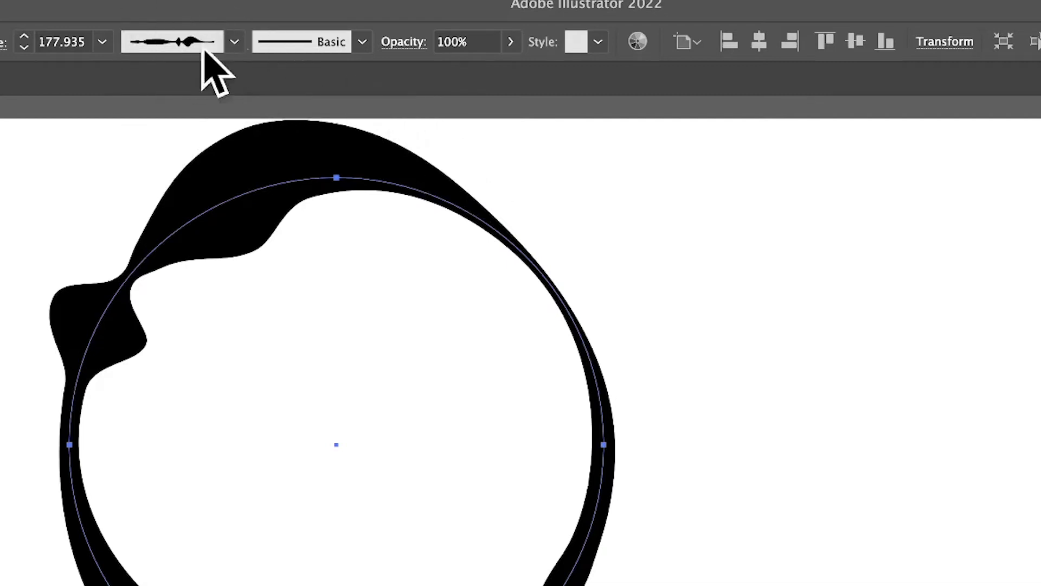
# - Save the ring's stroke shape with Add to Profiles, then delete the circle
pyautogui.click(235, 42)
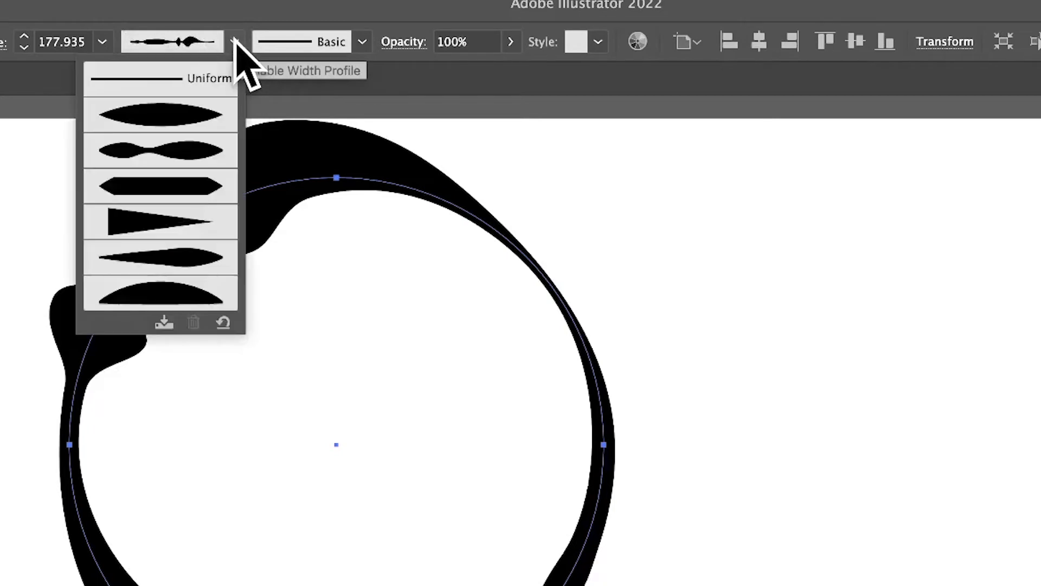
pyautogui.click(164, 324)
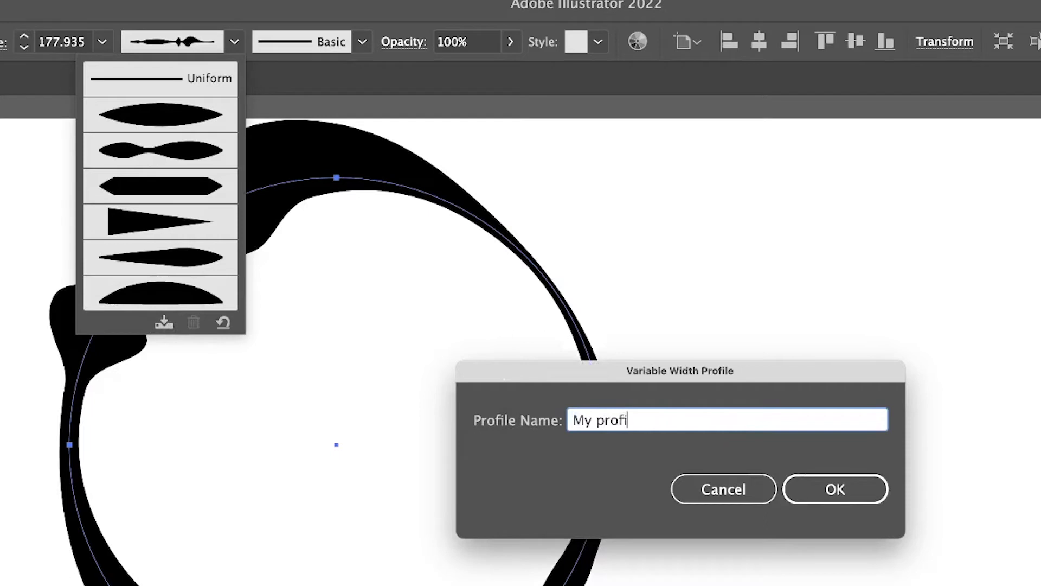
pyautogui.click(853, 488)
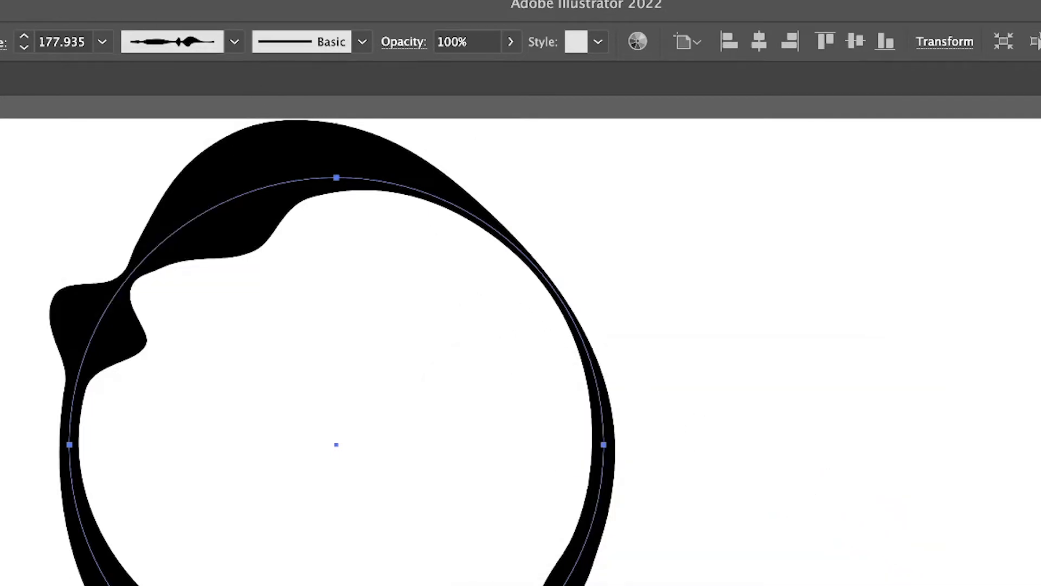
pyautogui.press('v')
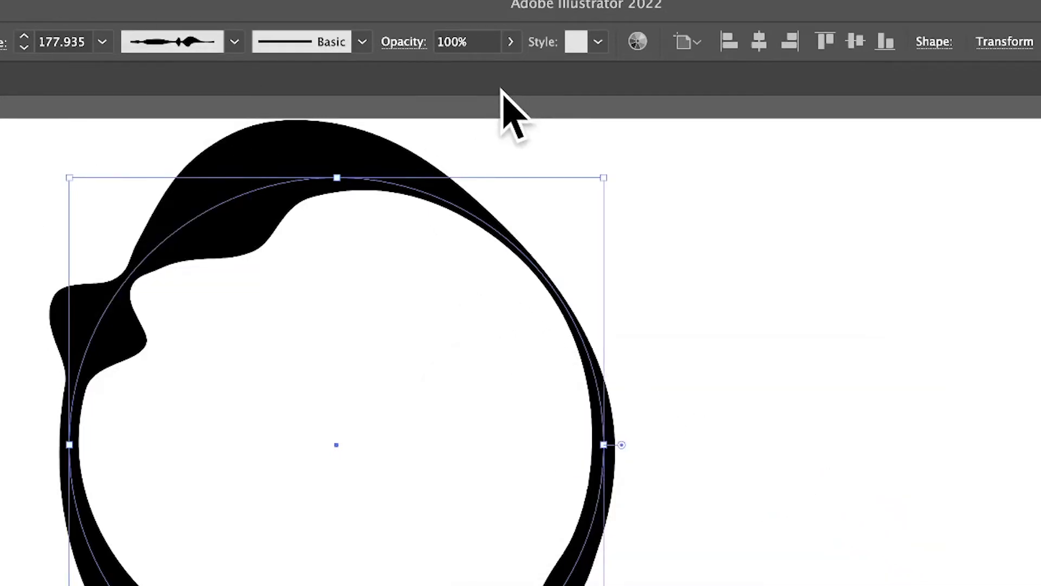
pyautogui.press('Delete')
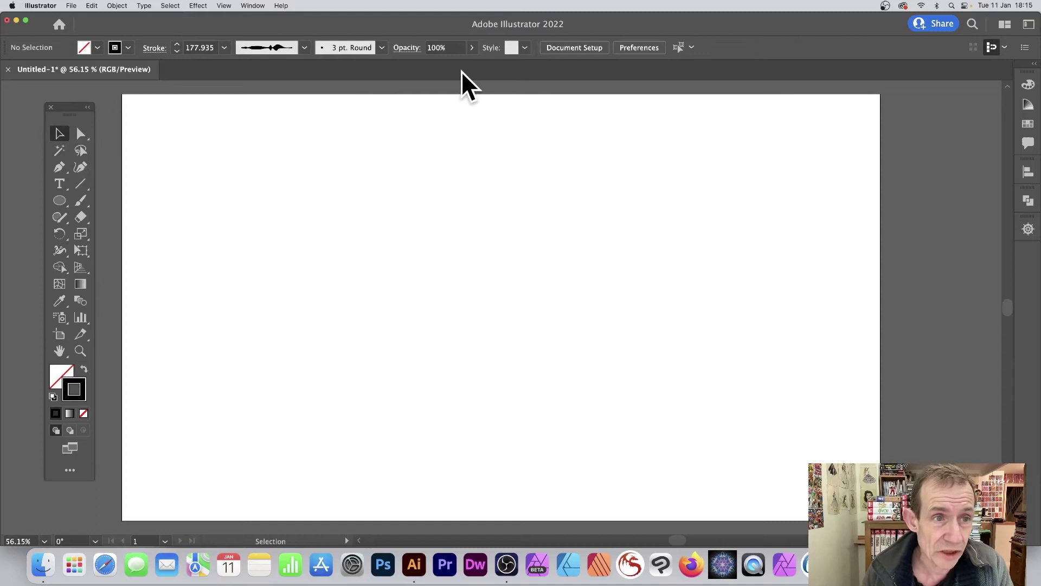
# - Draw a long horizontal line across the artboard with the Line Segment tool
pyautogui.click(304, 48)
pyautogui.click(123, 195)
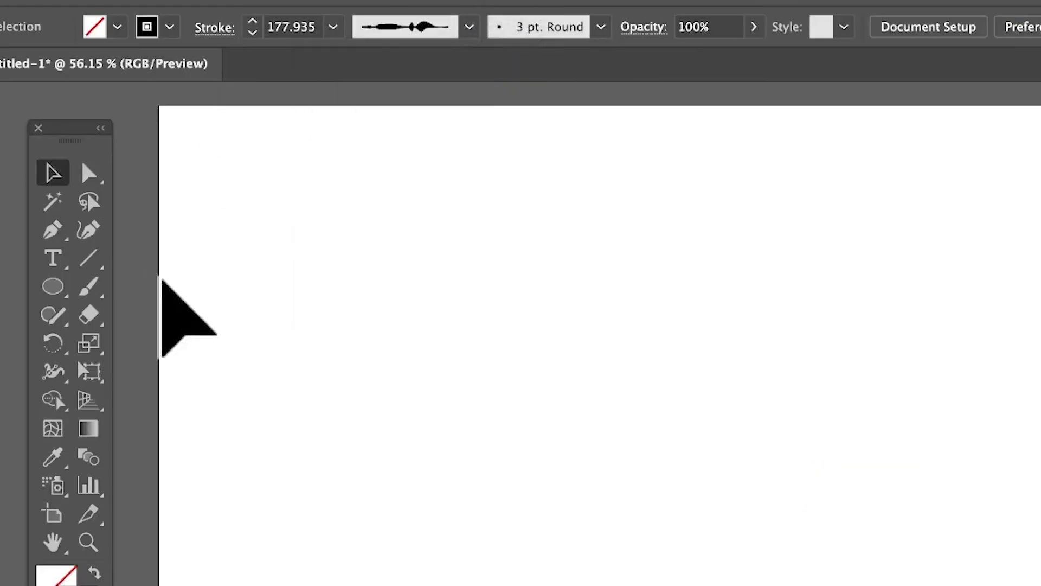
pyautogui.click(89, 258)
pyautogui.moveTo(246, 372); pyautogui.dragTo(823, 372)
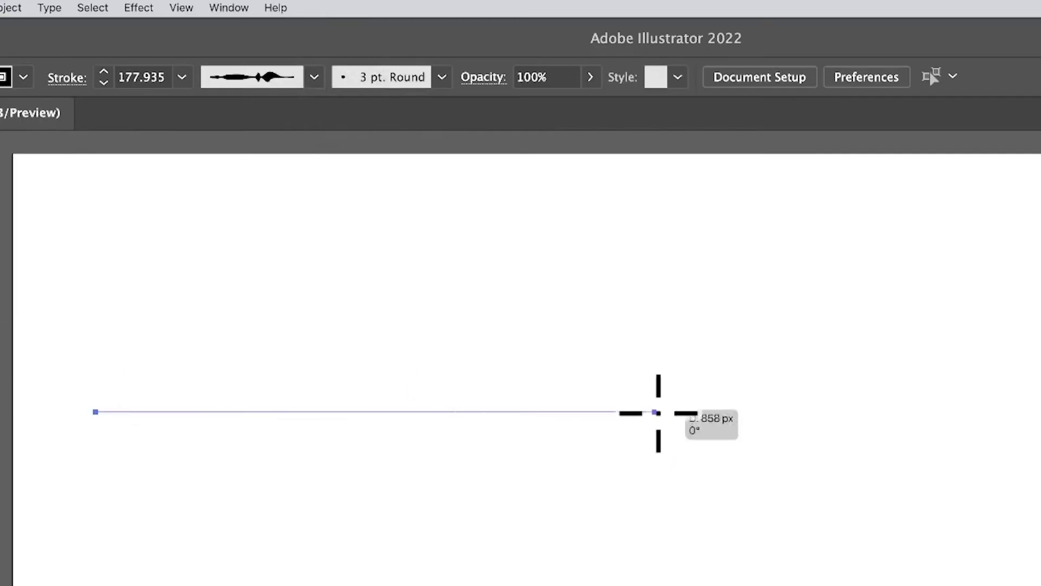
pyautogui.moveTo(659, 412); pyautogui.dragTo(1029, 412)
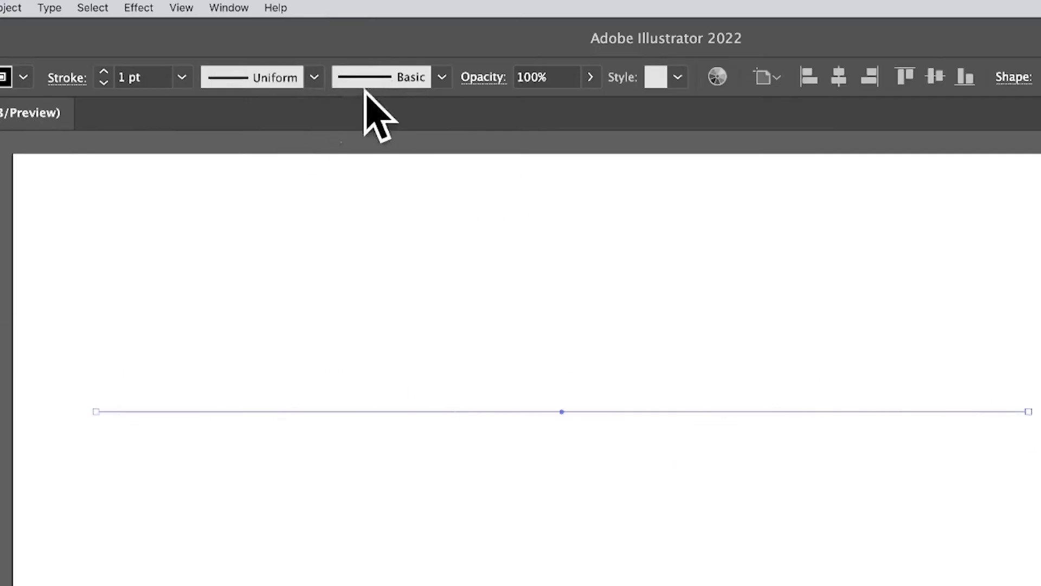
# - Set the line's stroke weight to 100 pt
pyautogui.click(315, 77)
pyautogui.click(181, 77)
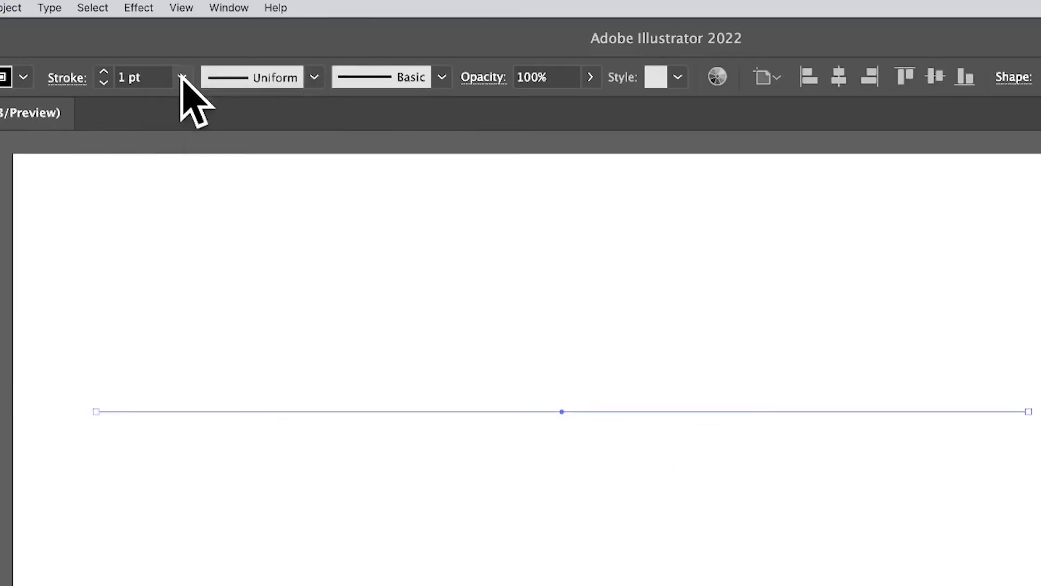
pyautogui.click(182, 76)
pyautogui.click(217, 578)
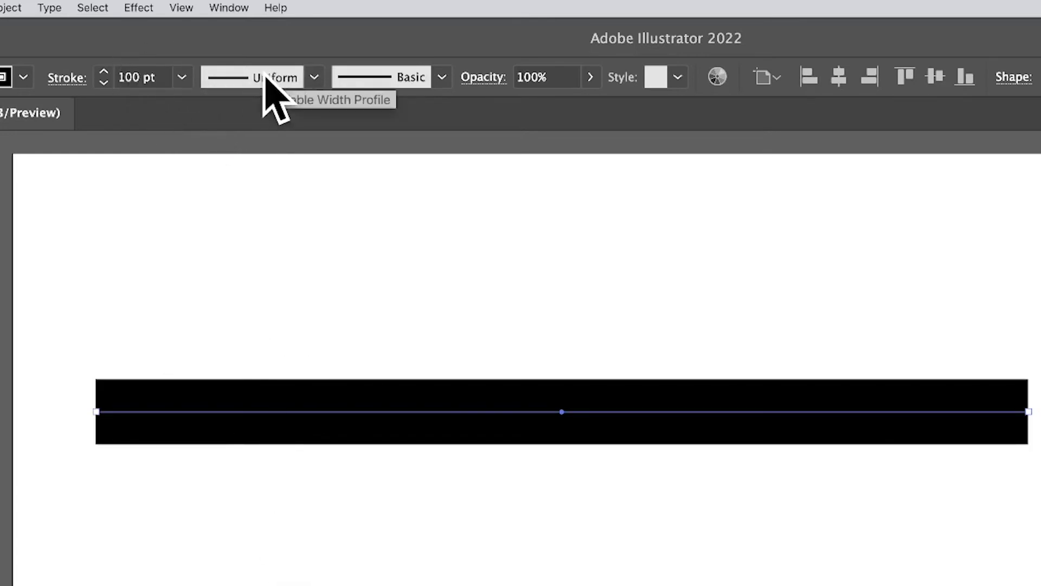
pyautogui.click(182, 77)
pyautogui.click(314, 78)
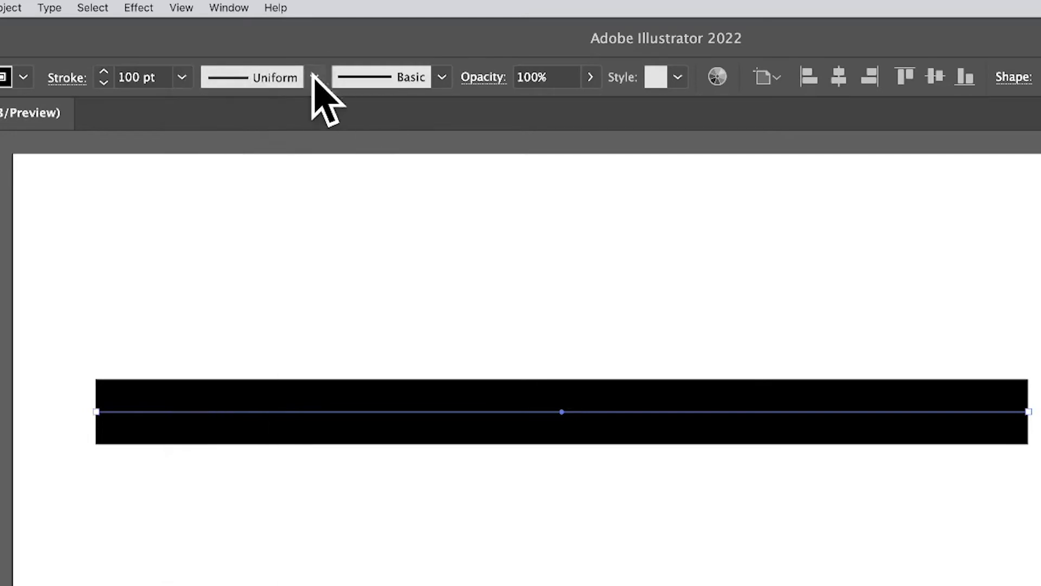
# - Try the lens and pinched profiles, then apply the saved waveform width profile to the line
pyautogui.click(314, 77)
pyautogui.click(247, 150)
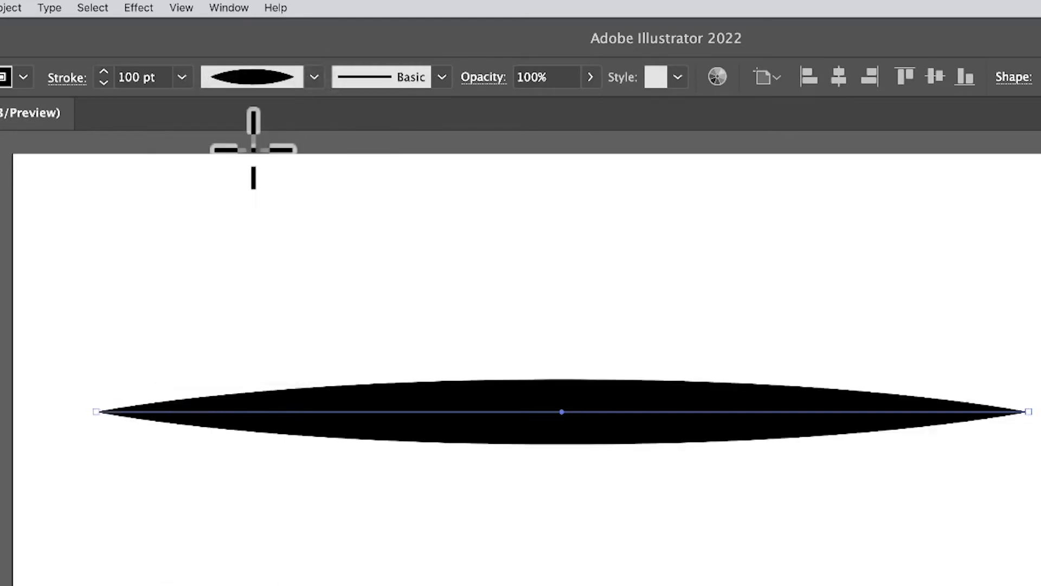
pyautogui.click(315, 78)
pyautogui.click(254, 155)
pyautogui.click(314, 78)
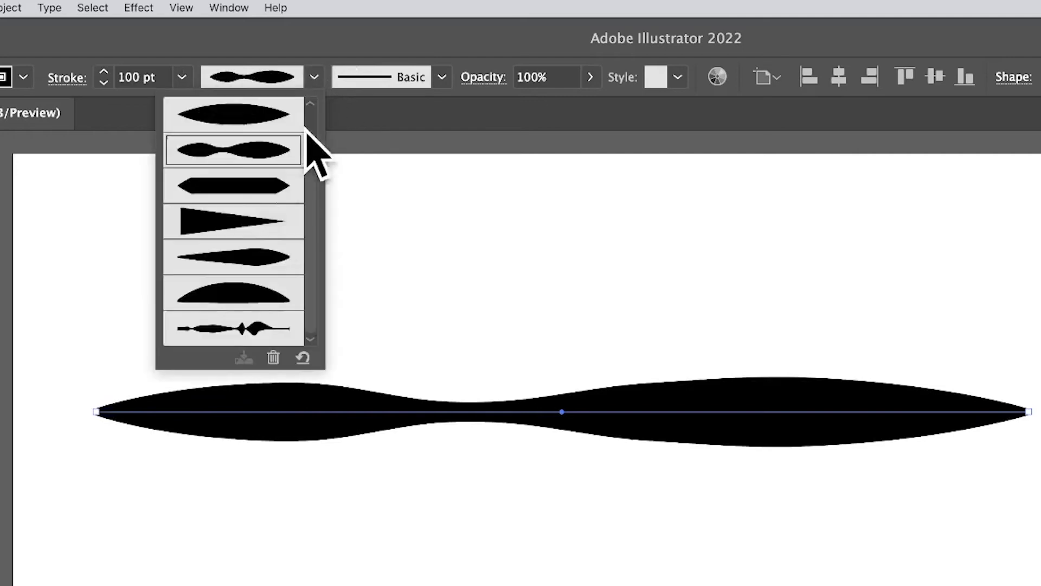
pyautogui.click(242, 331)
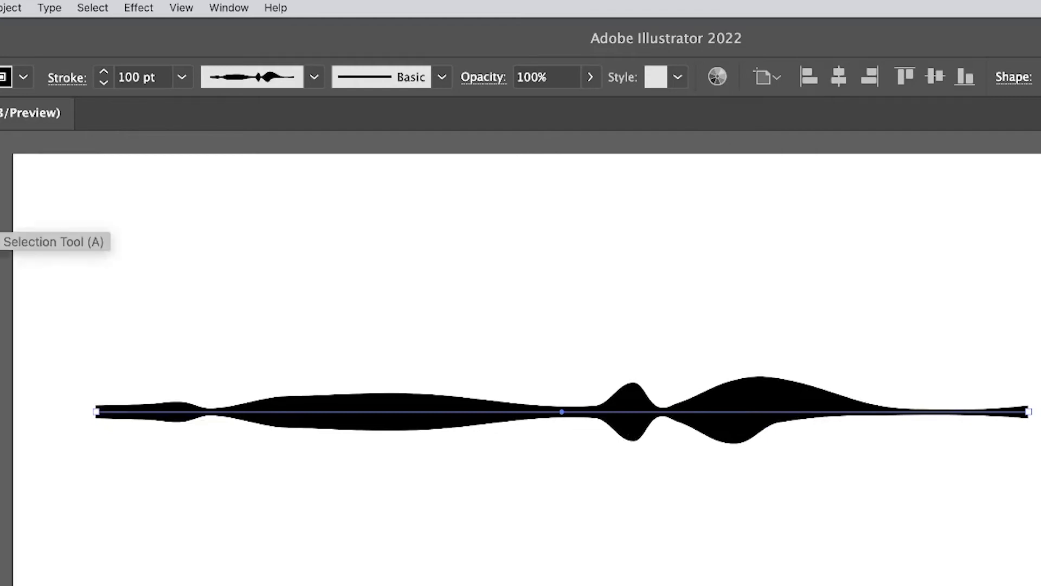
# - Show the Appearance panel via Window, move it aside, and collapse the Stroke row
pyautogui.click(229, 8)
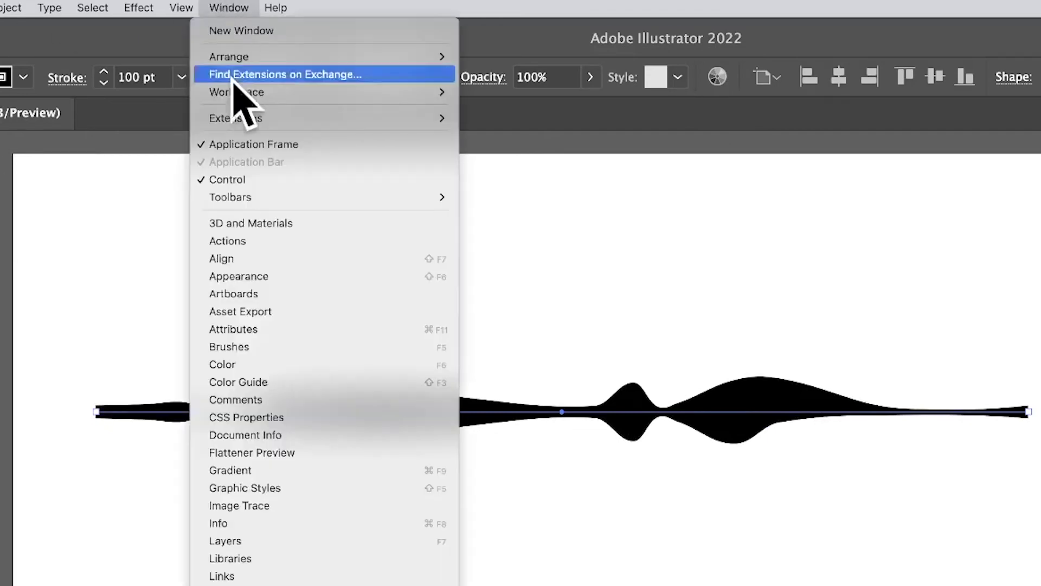
pyautogui.click(273, 278)
pyautogui.moveTo(814, 139); pyautogui.dragTo(458, 38)
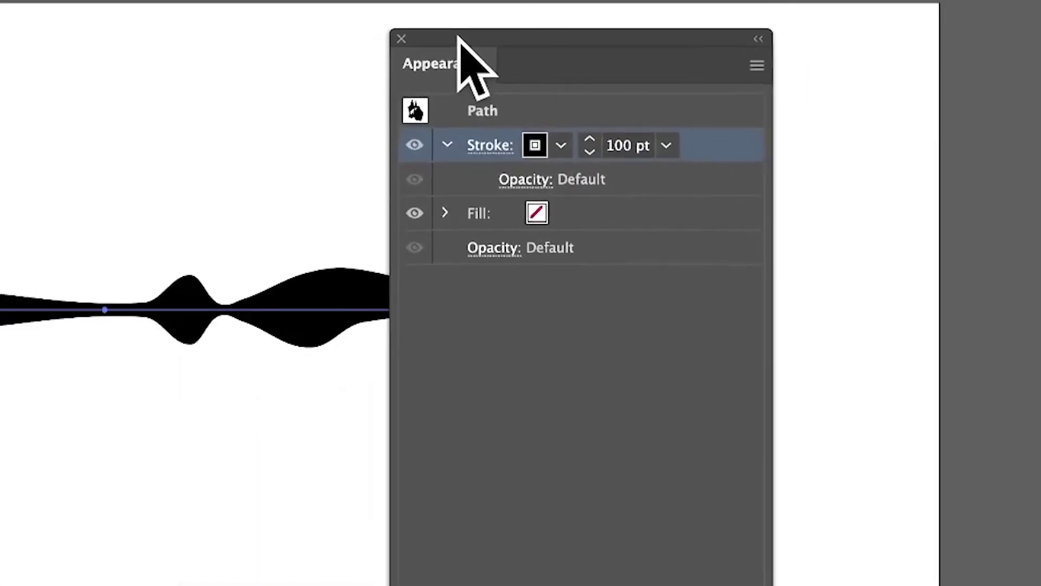
pyautogui.click(447, 145)
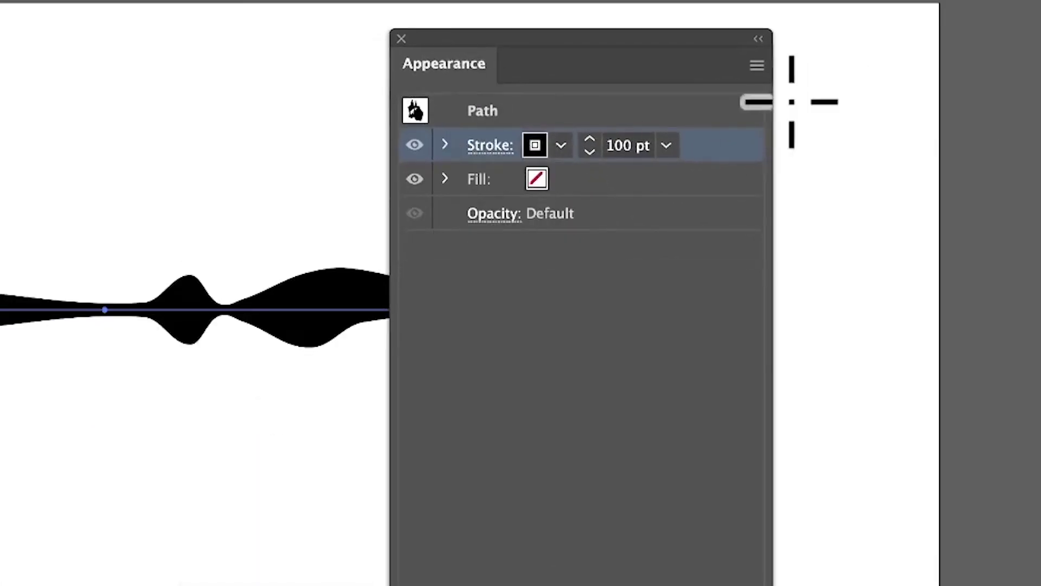
pyautogui.click(760, 66)
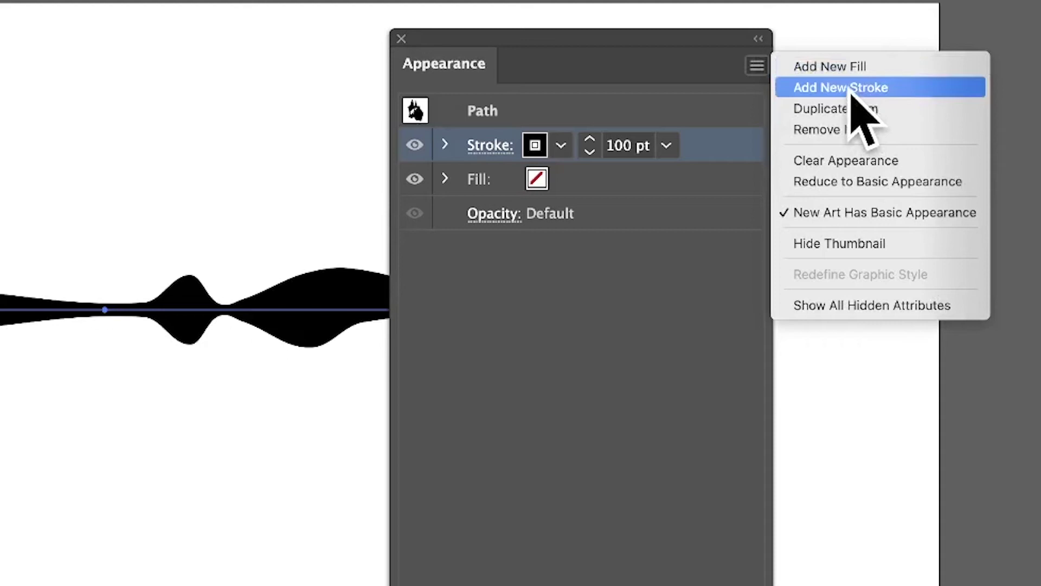
pyautogui.click(577, 39)
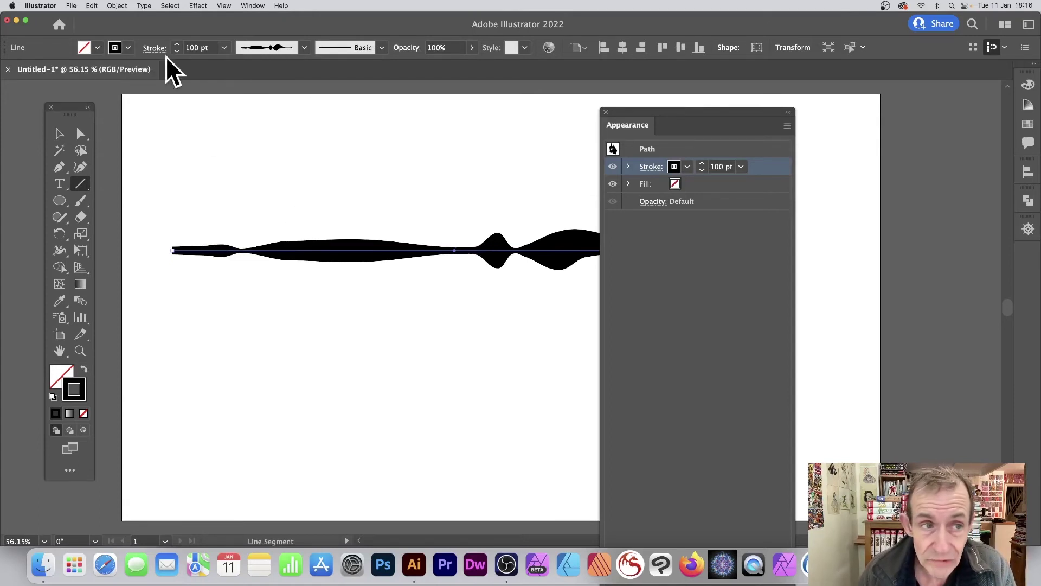
# - With the Width tool, pull the line into two large bulges and a tall narrow spike near its right end
pyautogui.click(304, 49)
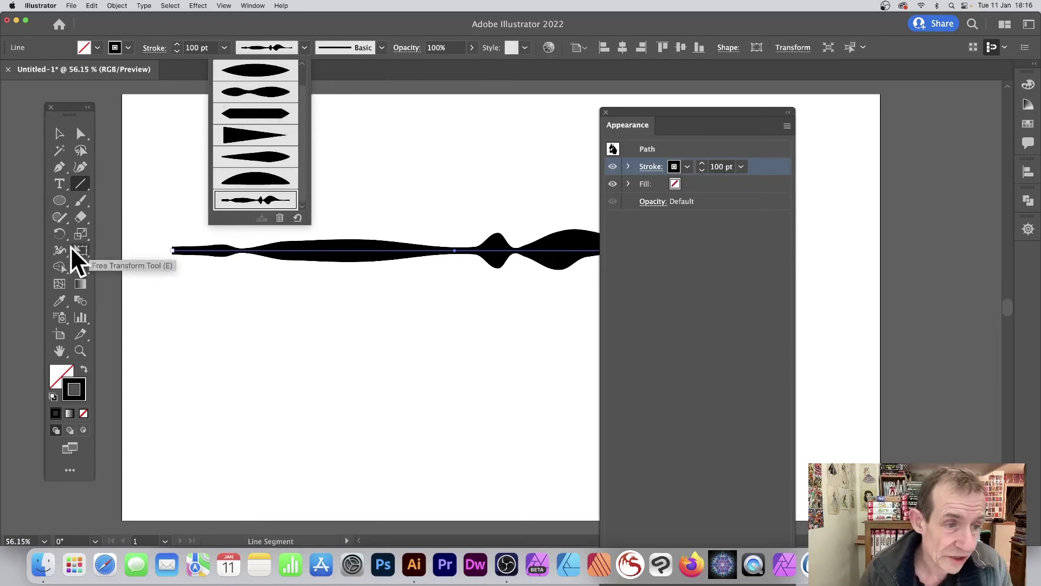
pyautogui.moveTo(58, 250)
pyautogui.mouseDown()
pyautogui.moveTo(166, 254)
pyautogui.moveTo(59, 259)
pyautogui.mouseUp()
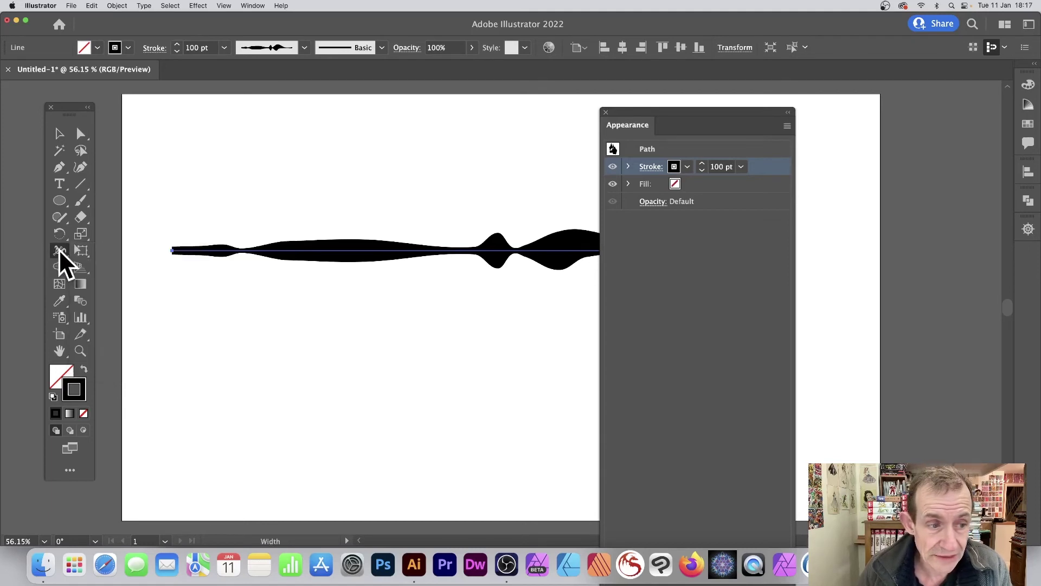
pyautogui.moveTo(307, 252)
pyautogui.mouseDown()
pyautogui.moveTo(310, 281)
pyautogui.moveTo(405, 244)
pyautogui.moveTo(356, 256)
pyautogui.moveTo(356, 326)
pyautogui.mouseUp()
pyautogui.moveTo(410, 253); pyautogui.dragTo(426, 414)
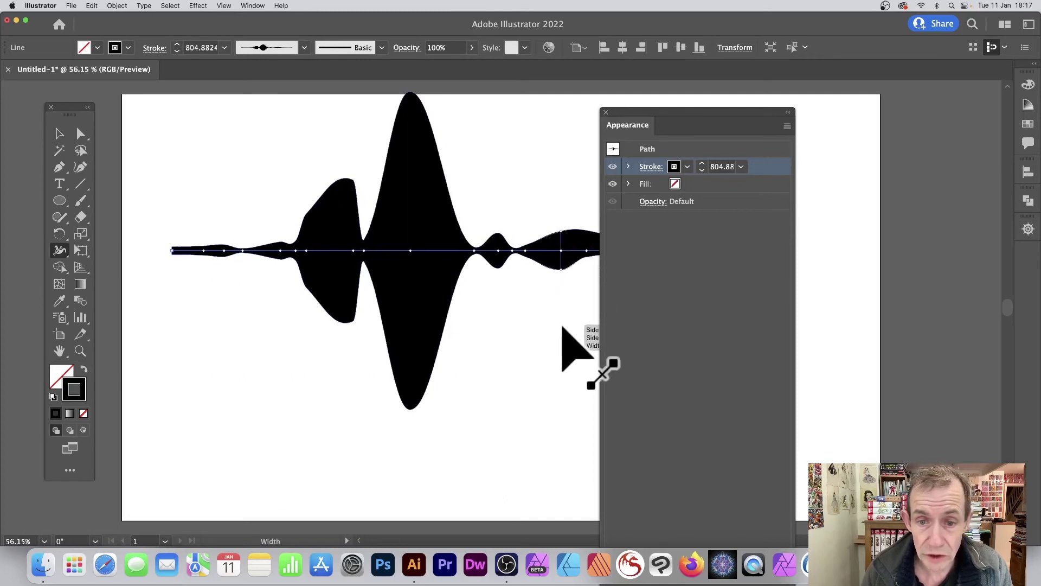
pyautogui.moveTo(564, 271); pyautogui.dragTo(558, 412)
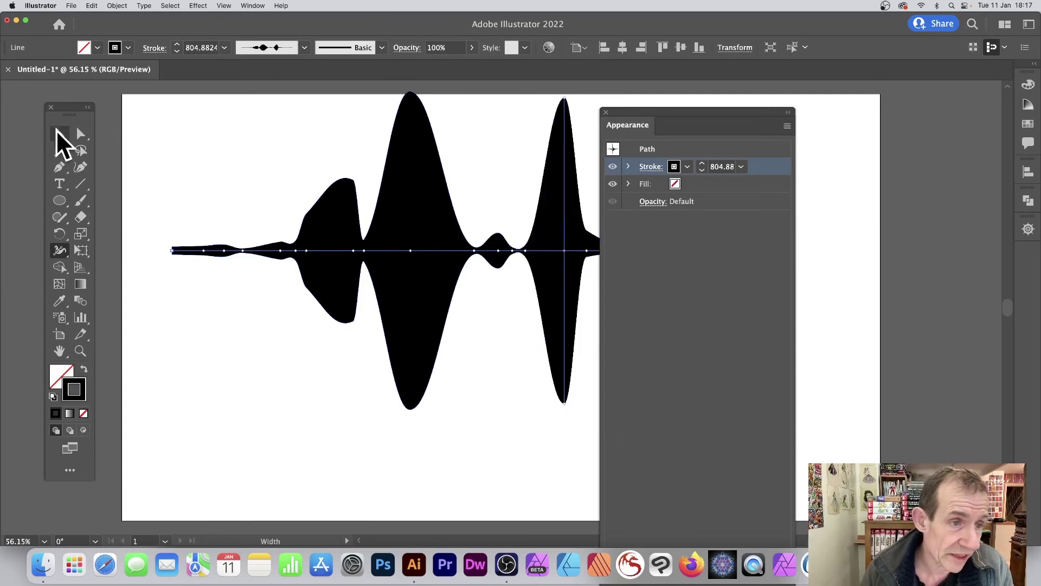
pyautogui.click(59, 133)
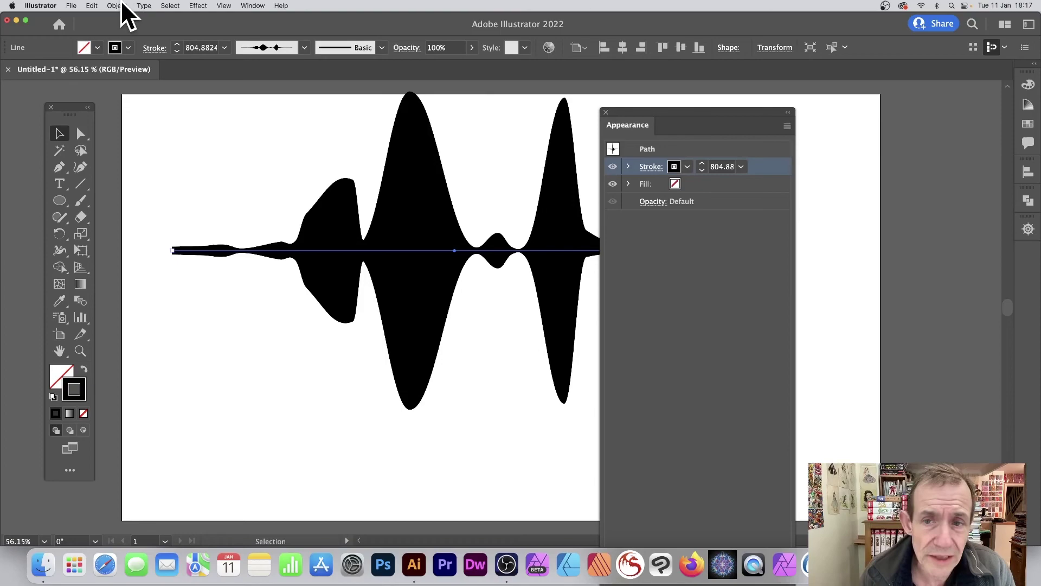
# - Expand the waveform's appearance into a black filled path, then scale it down and shift it up-left
pyautogui.moveTo(648, 125); pyautogui.dragTo(754, 144)
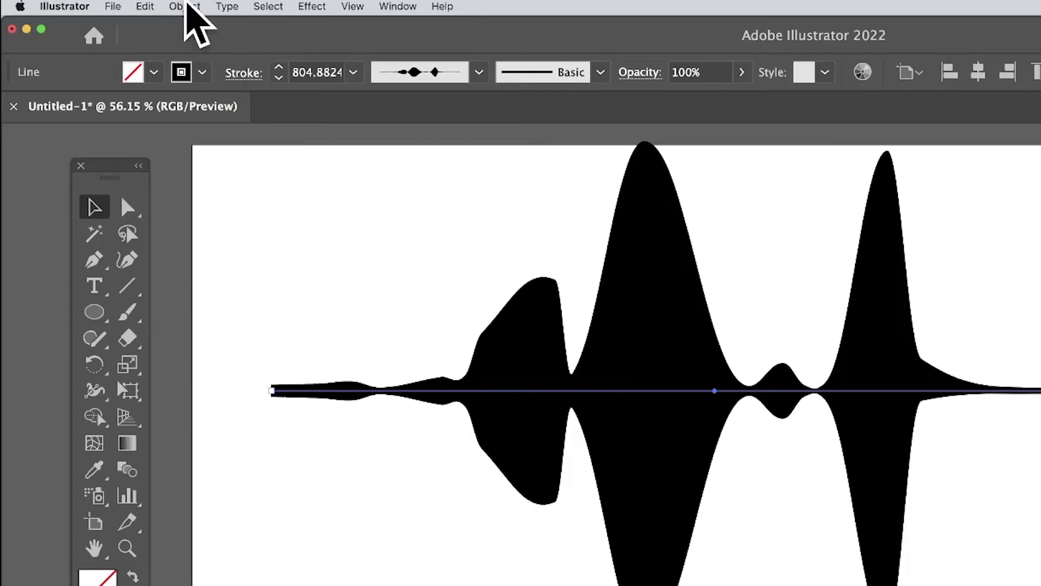
pyautogui.click(185, 6)
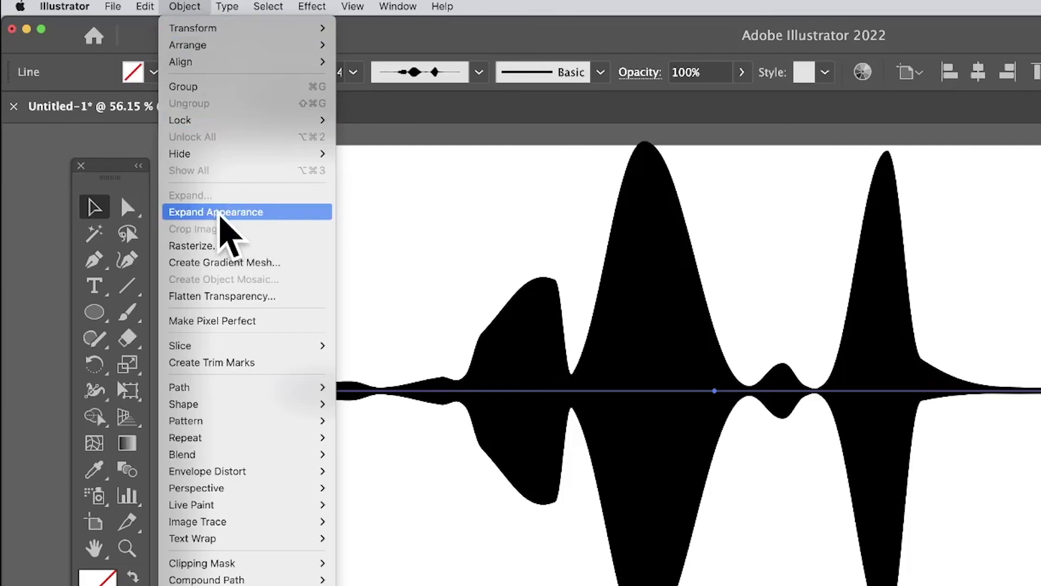
pyautogui.click(220, 213)
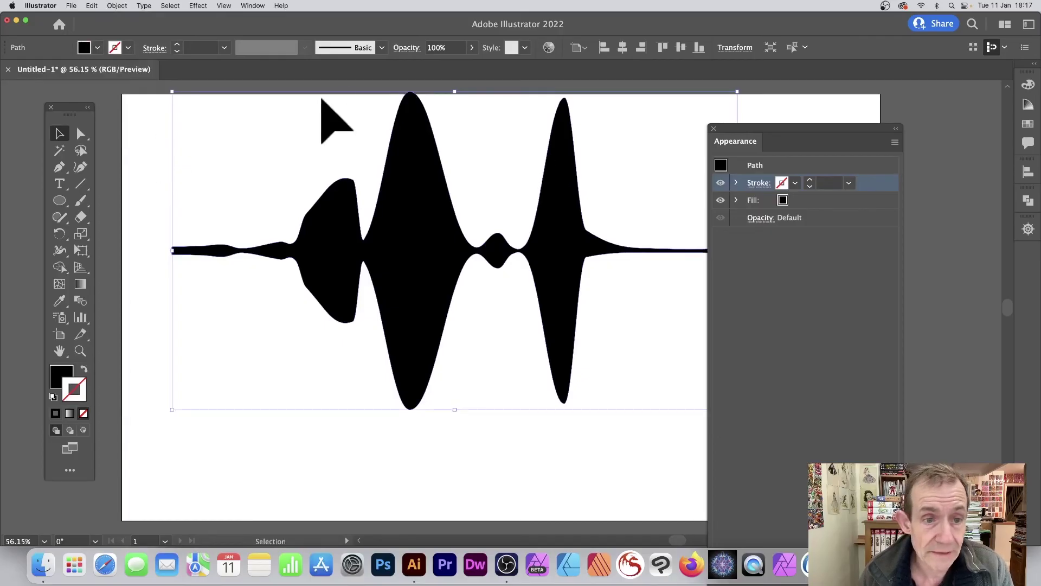
pyautogui.moveTo(172, 91); pyautogui.dragTo(329, 183)
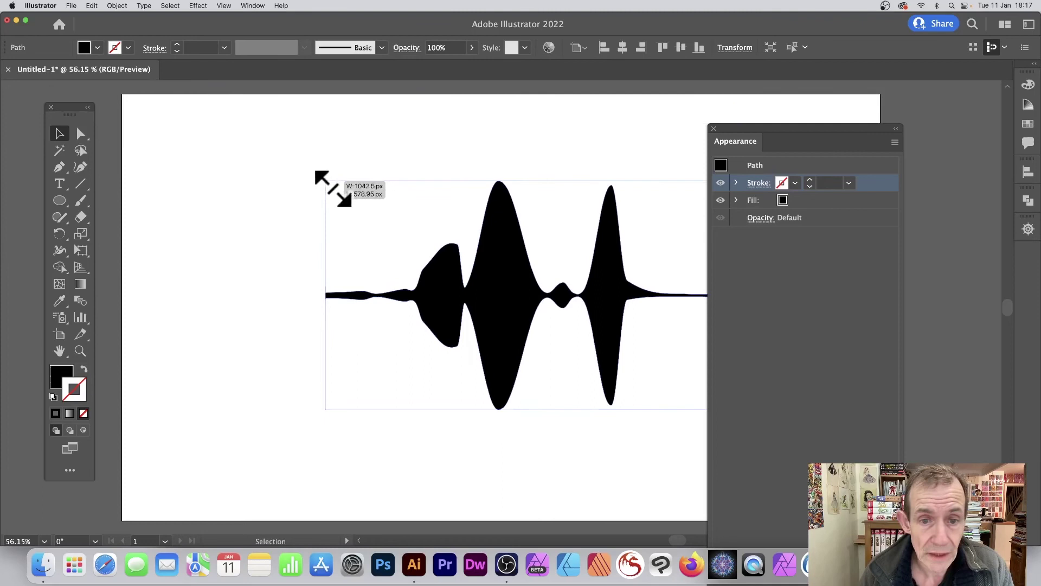
pyautogui.moveTo(488, 282); pyautogui.dragTo(251, 181)
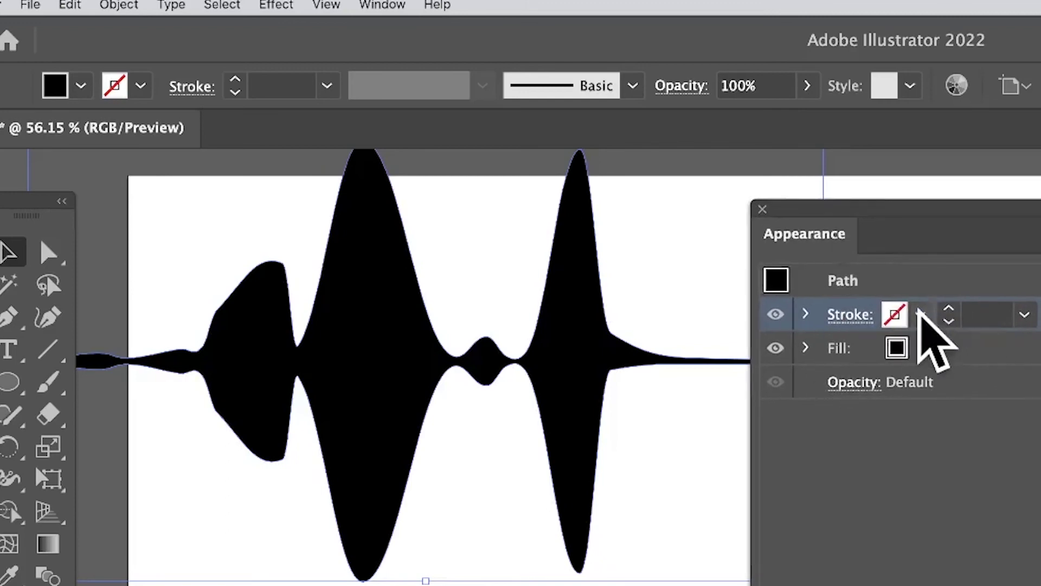
# - Give the waveform a red stroke at 16 pt
pyautogui.click(921, 316)
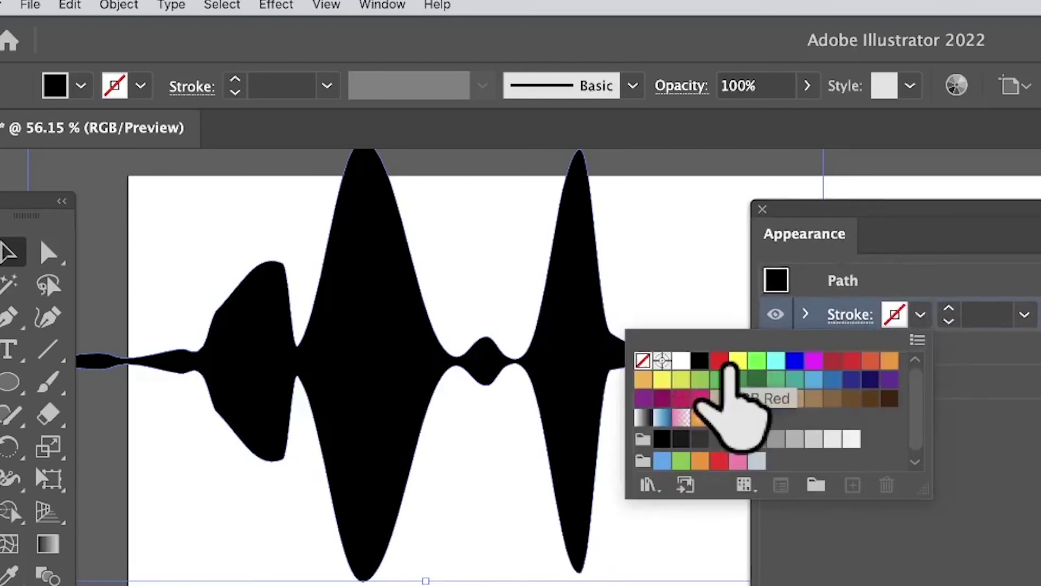
pyautogui.click(720, 360)
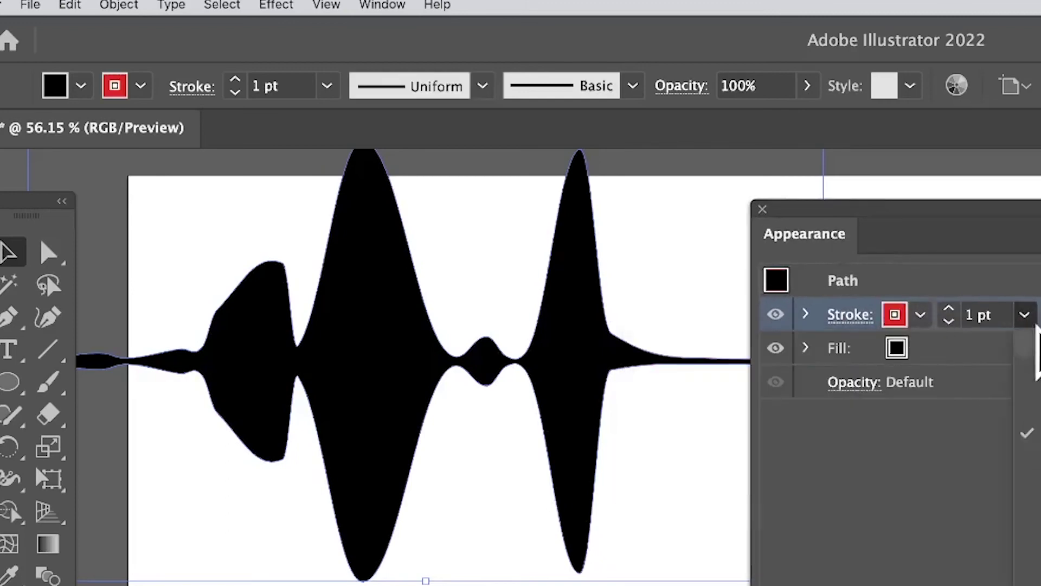
pyautogui.click(1025, 314)
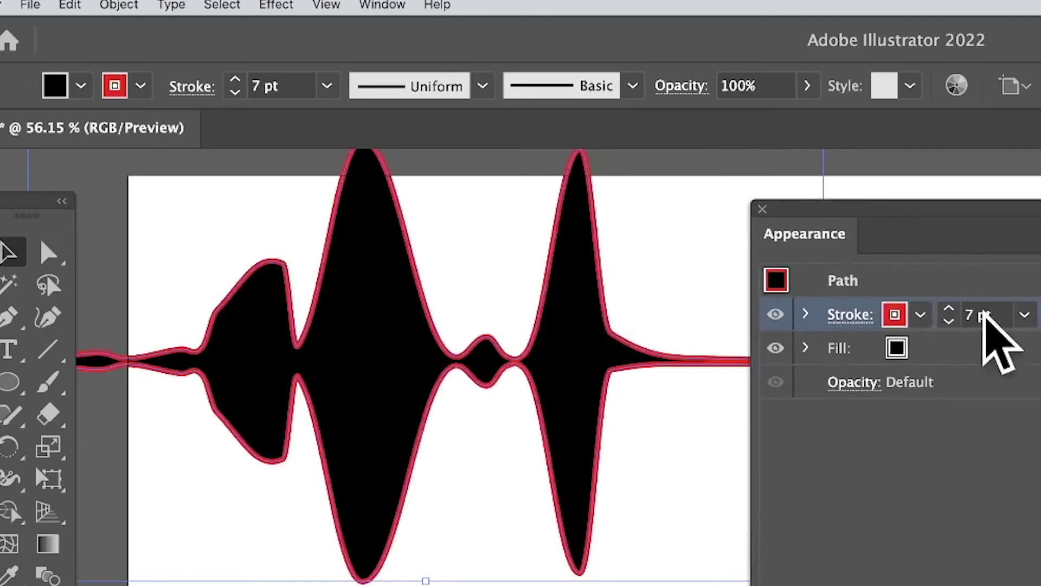
pyautogui.click(1024, 315)
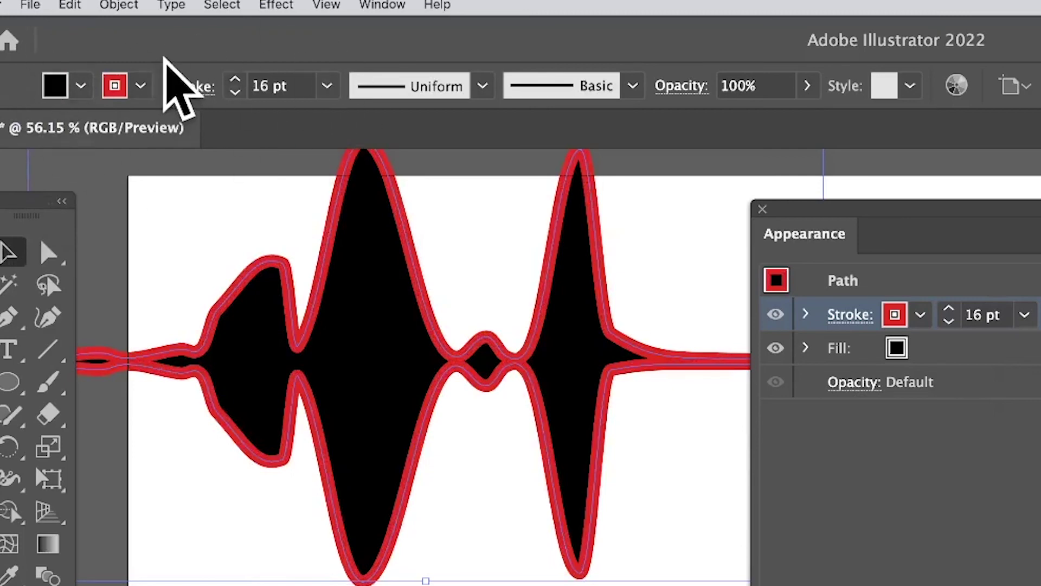
# - Apply the custom waveform width profile to the red outline and move the shape down
pyautogui.click(484, 86)
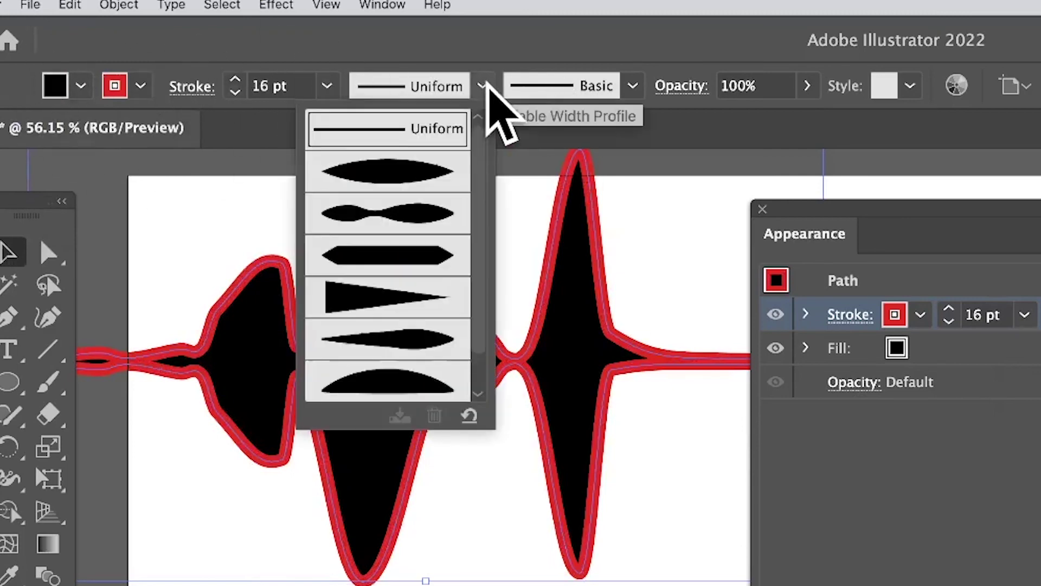
pyautogui.click(404, 177)
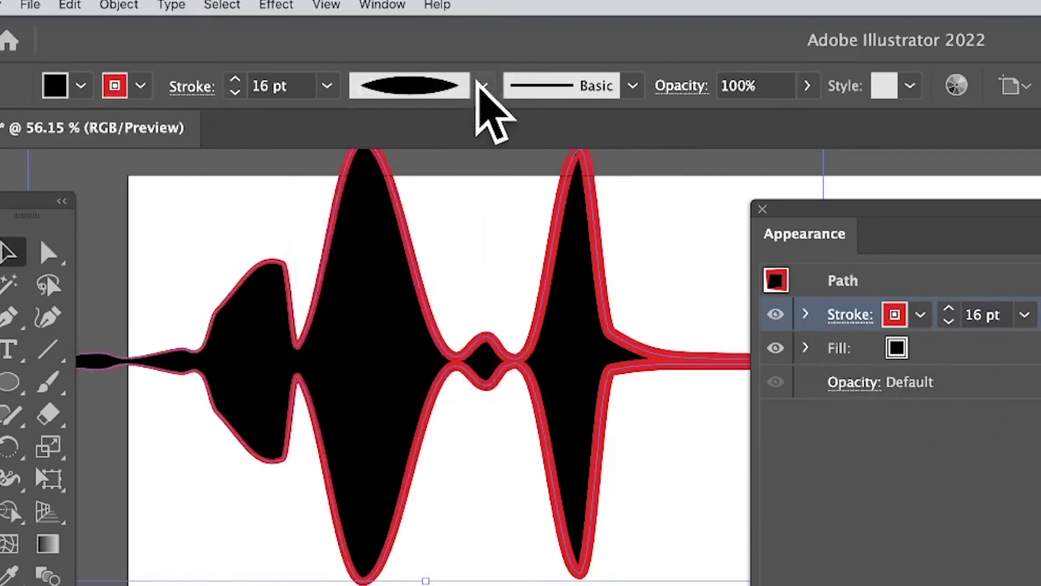
pyautogui.click(484, 86)
pyautogui.click(393, 374)
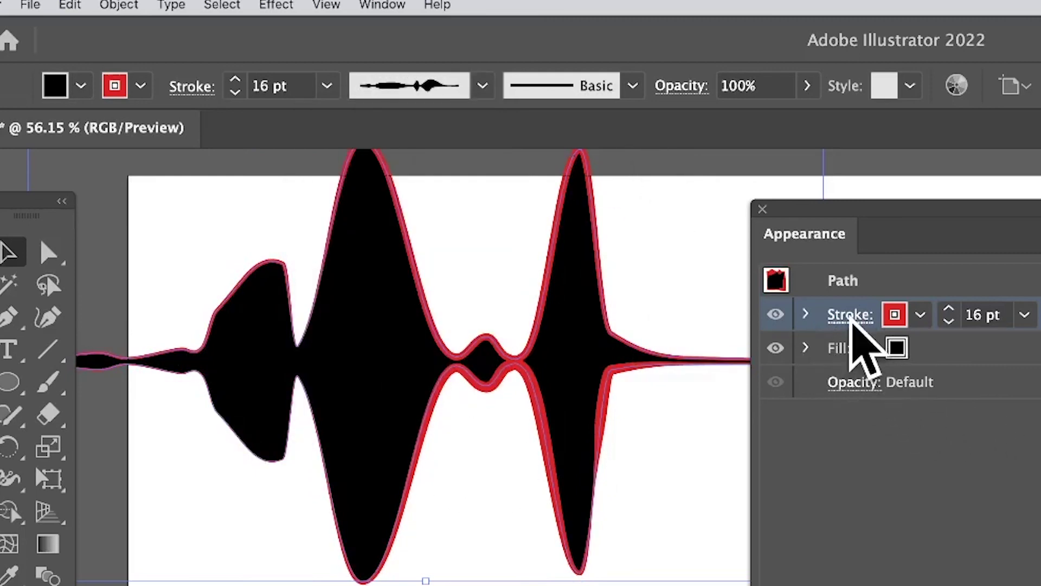
pyautogui.click(850, 319)
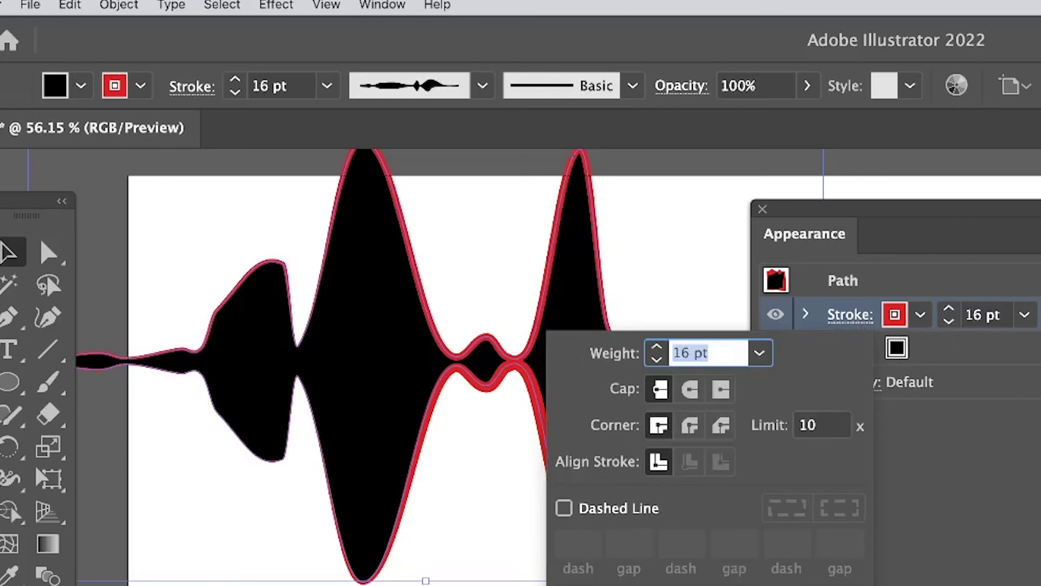
pyautogui.press('Escape')
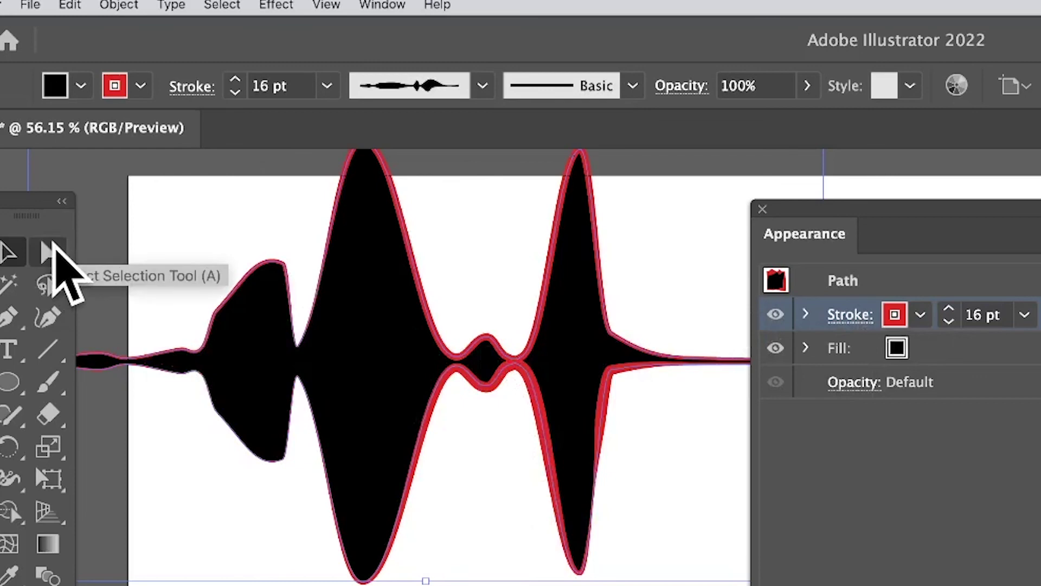
pyautogui.moveTo(515, 363); pyautogui.dragTo(515, 400)
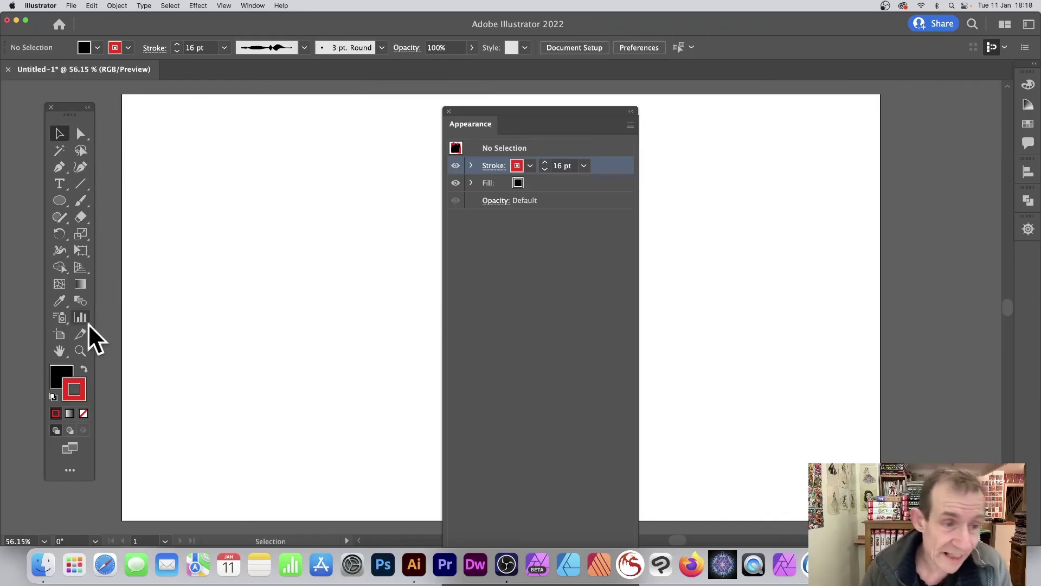
# - Draw a large star on the left side of the artboard with the Star tool
pyautogui.click(60, 201)
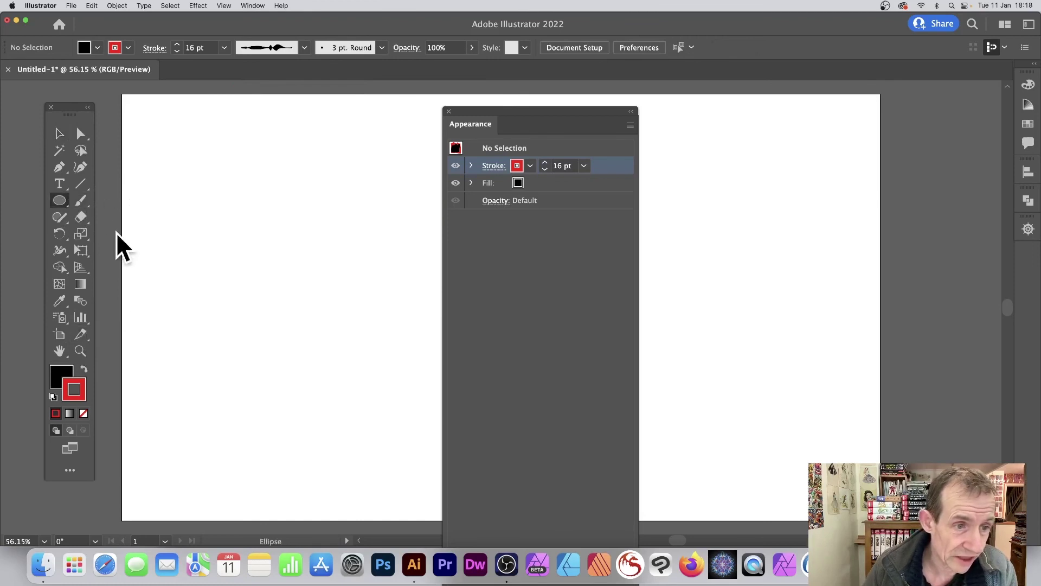
pyautogui.click(61, 202)
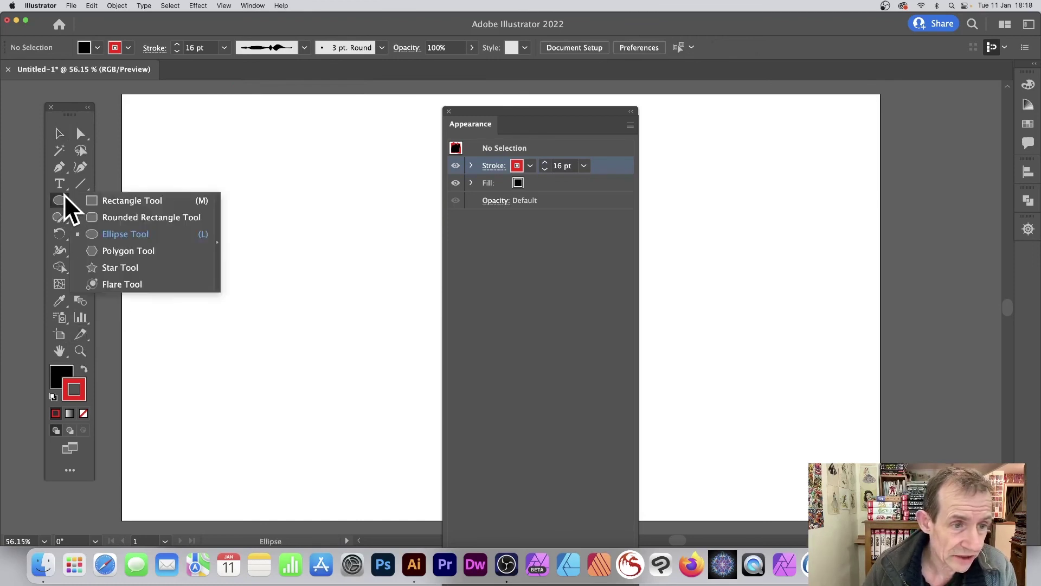
pyautogui.click(133, 271)
pyautogui.moveTo(296, 239); pyautogui.dragTo(424, 356)
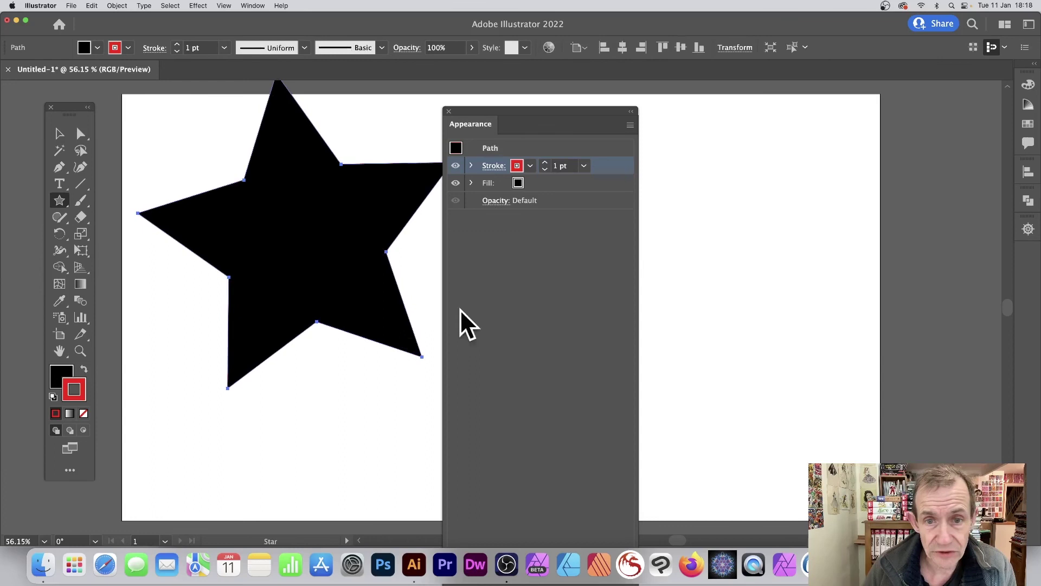
# - Apply the custom waveform width profile to the star's stroke at 80 pt
pyautogui.click(304, 48)
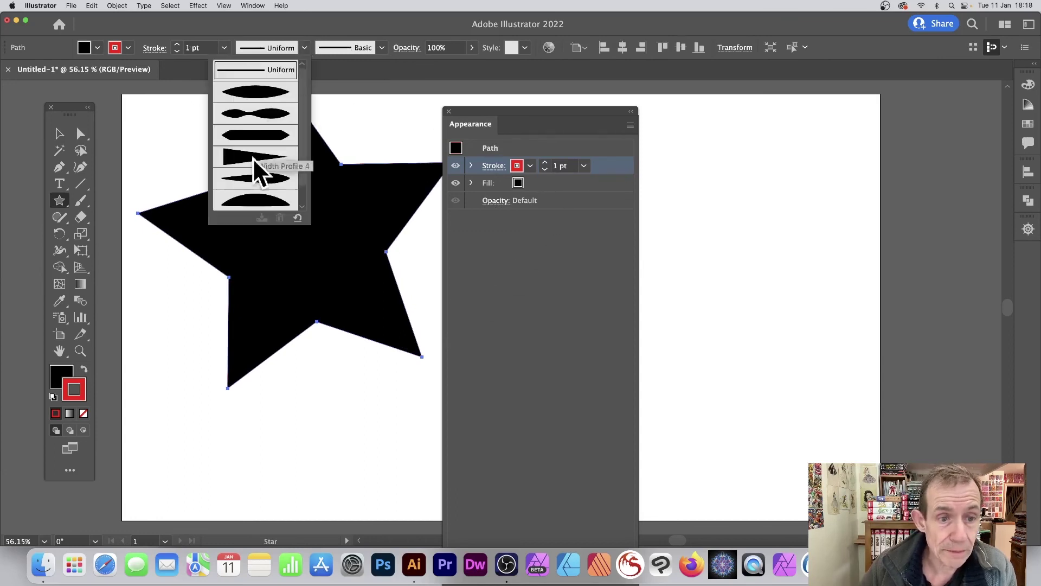
pyautogui.scroll(-1, 301, 188)
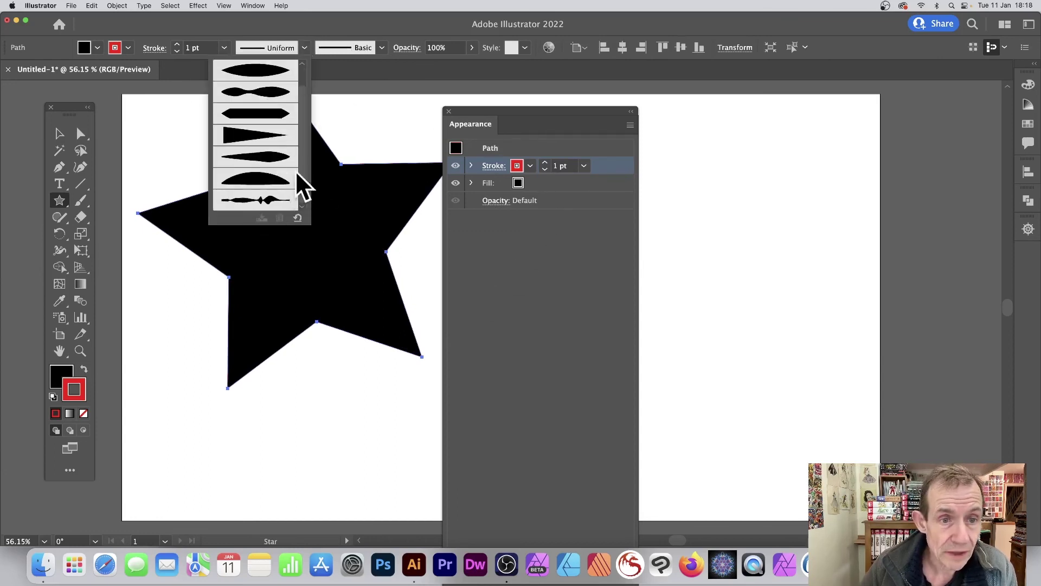
pyautogui.click(255, 200)
pyautogui.click(224, 48)
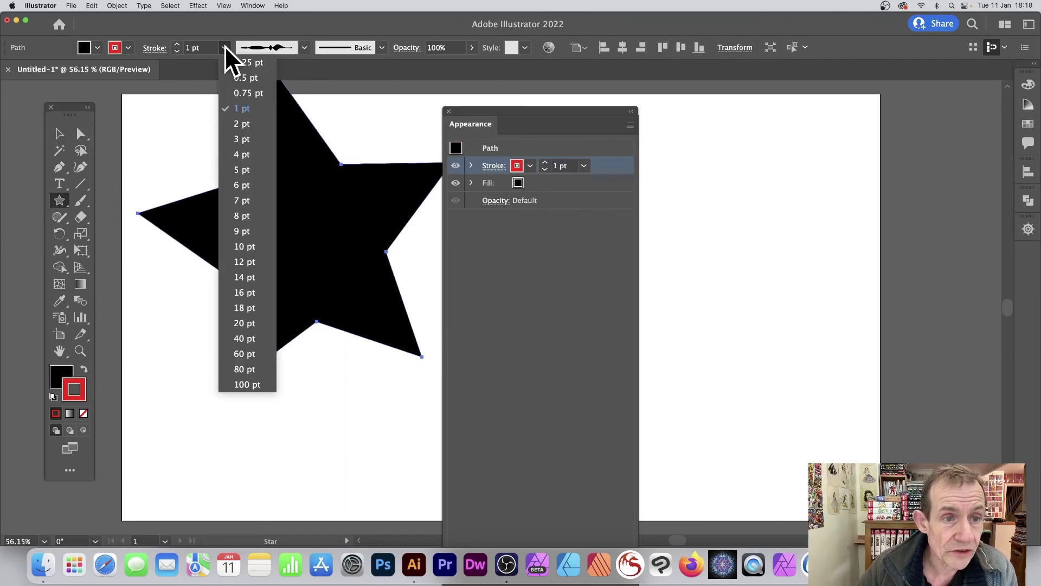
pyautogui.click(244, 370)
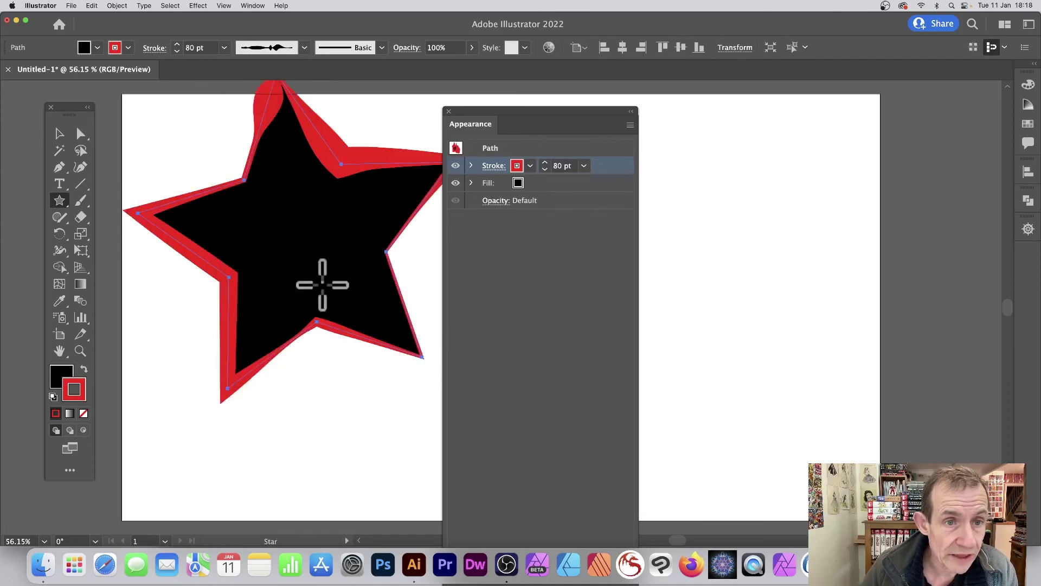
# - Move the star down and to the right
pyautogui.hscroll(-2, 348, 86)
pyautogui.click(59, 133)
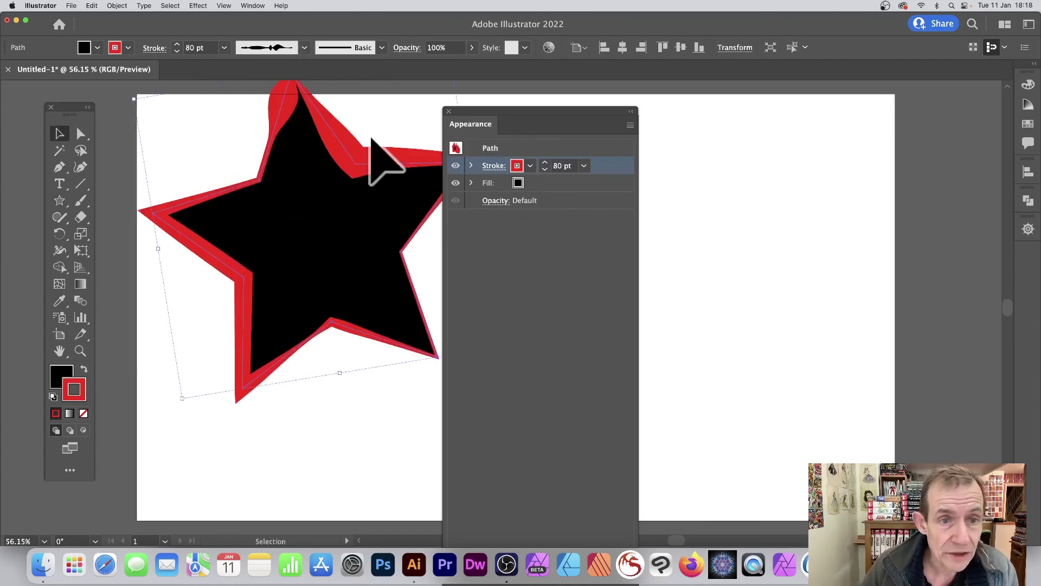
pyautogui.moveTo(338, 140); pyautogui.dragTo(374, 209)
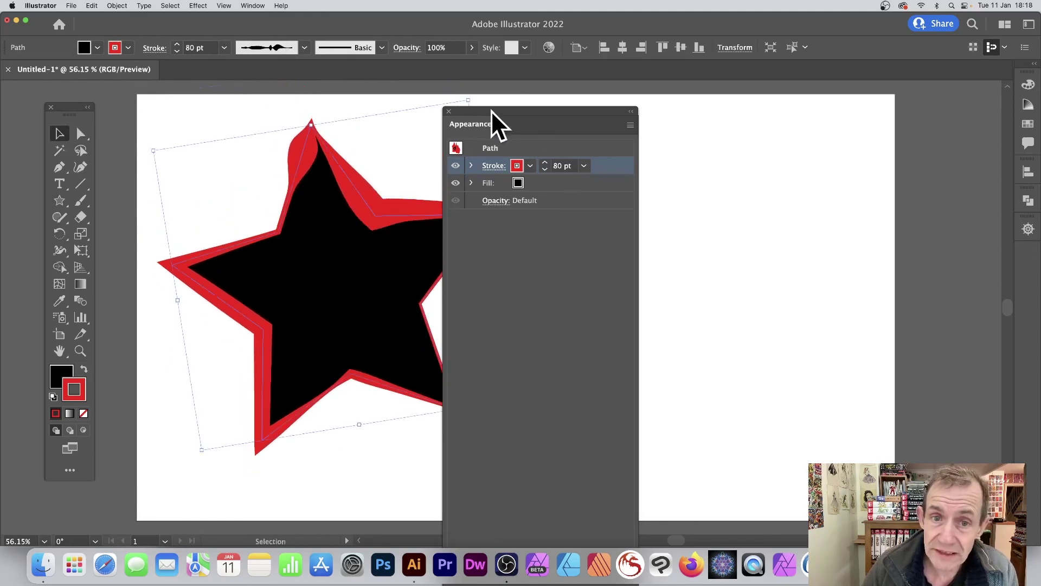
pyautogui.moveTo(497, 122); pyautogui.dragTo(577, 121)
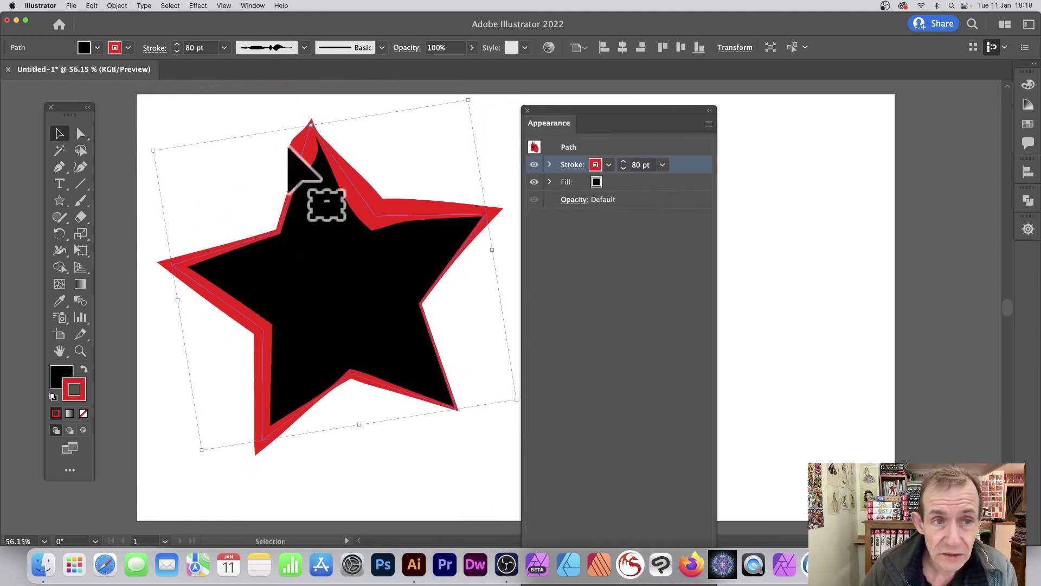